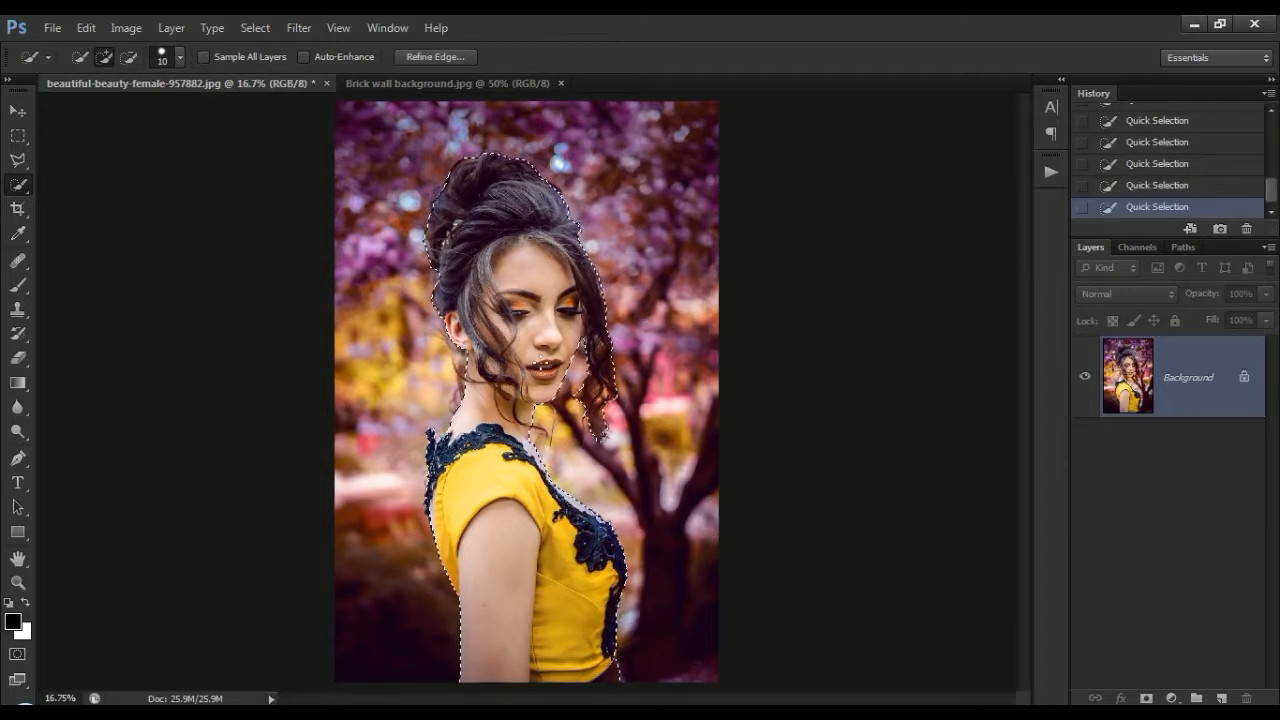
- Refine the edge of the woman's selection with Smooth 9 and brush over the hair edges at the bun and hanging curls
click(432, 56)
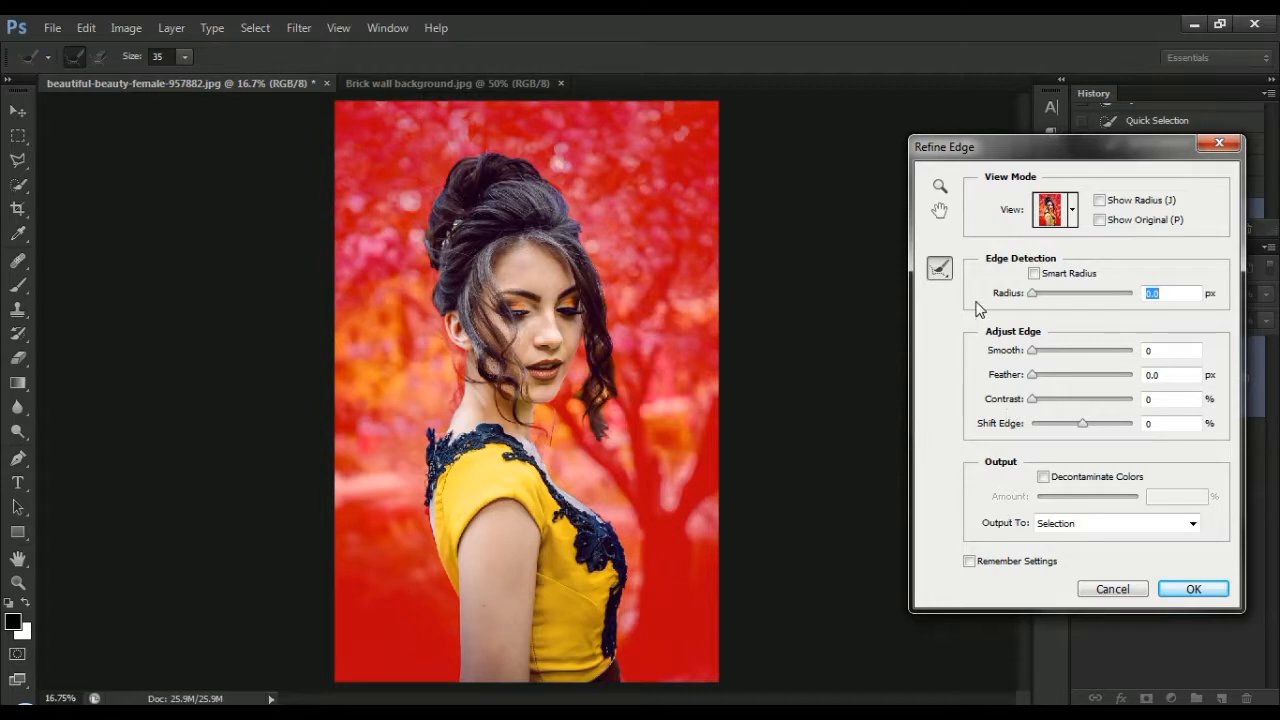
drag(1032, 350, 1043, 359)
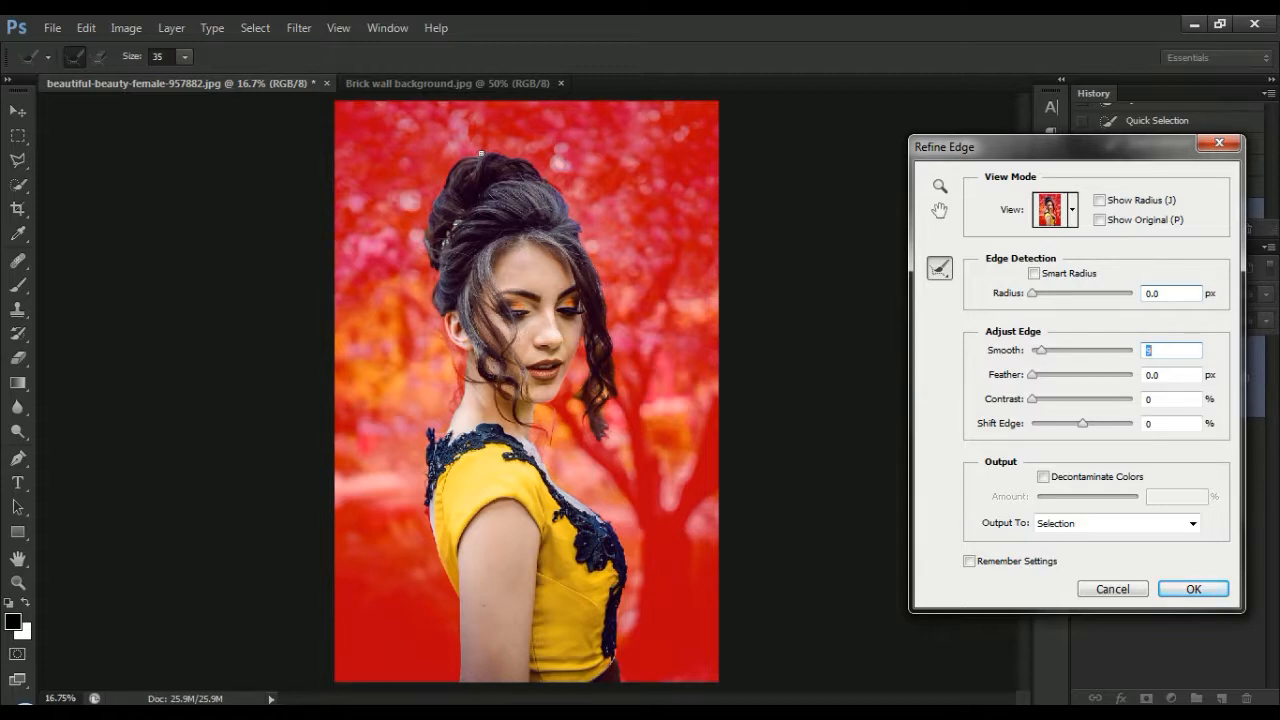
click(480, 152)
key(bracketright)
mouse_move(433, 176)
mouse_down()
mouse_move(400, 293)
mouse_move(403, 254)
mouse_move(413, 243)
mouse_move(413, 300)
mouse_up()
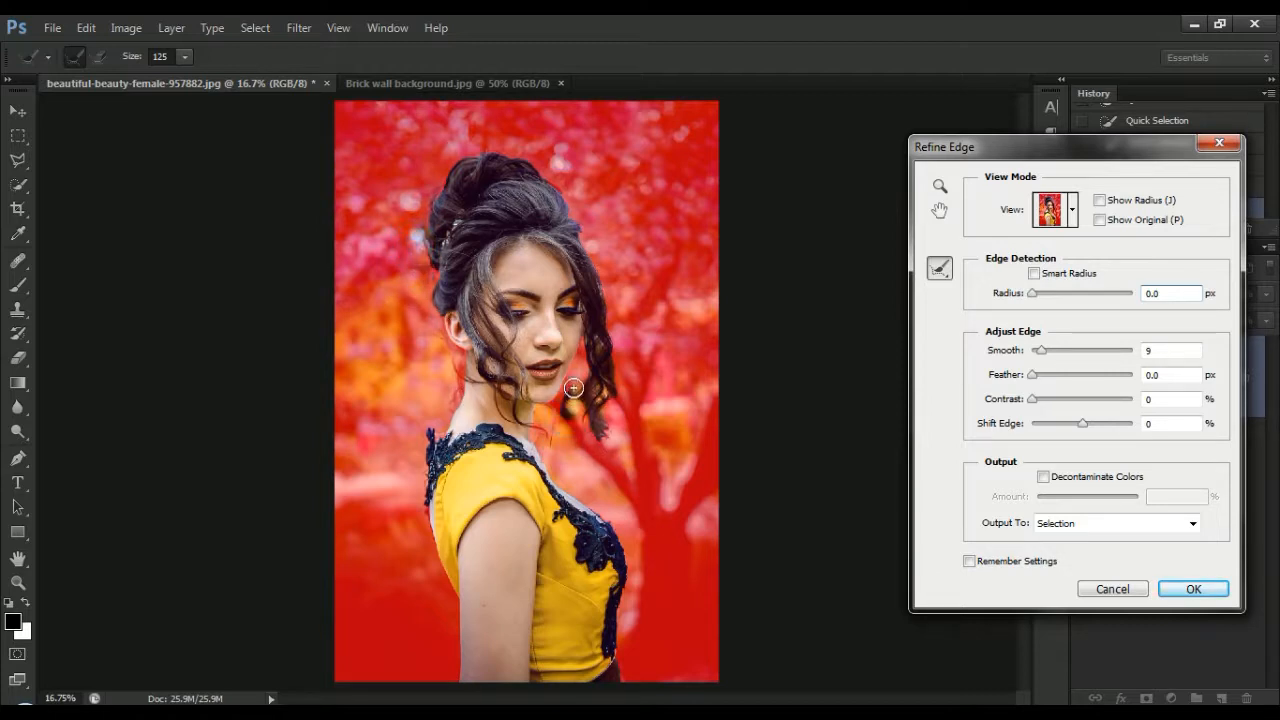
drag(660, 432, 628, 422)
click(1191, 589)
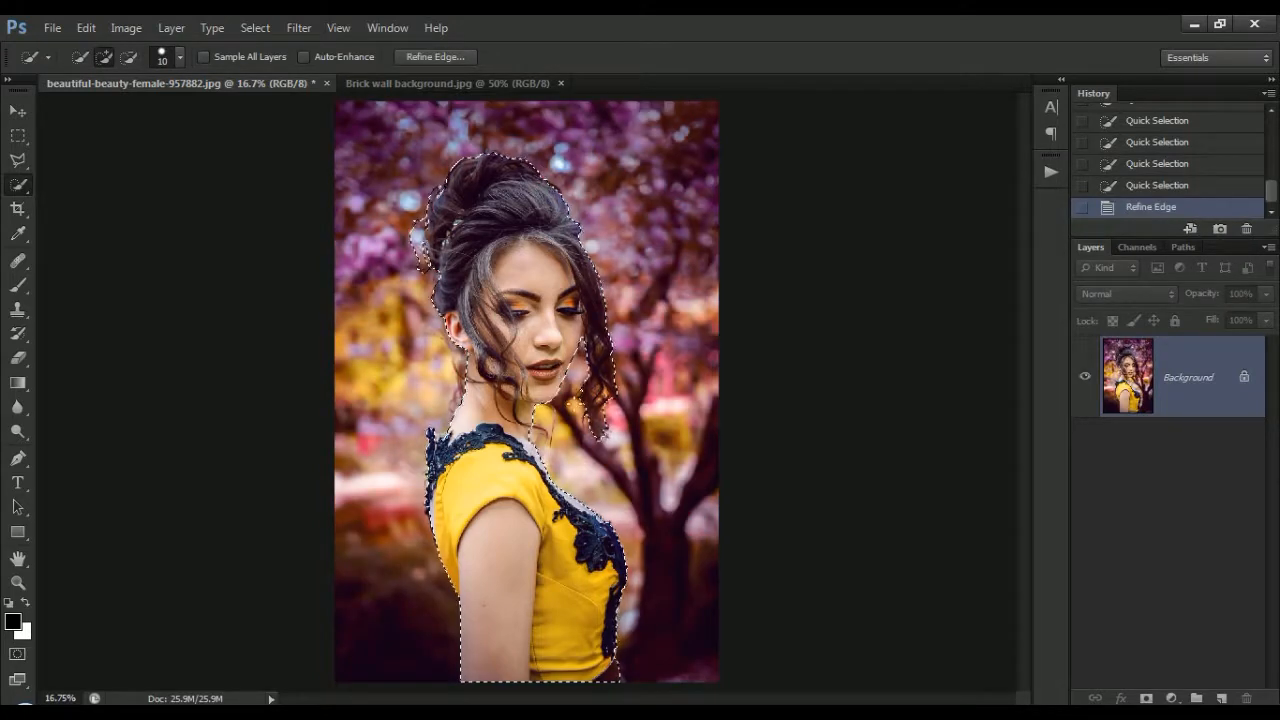
- Move the selected woman into the Brick wall background.jpg document as a layer over the bricks
click(18, 110)
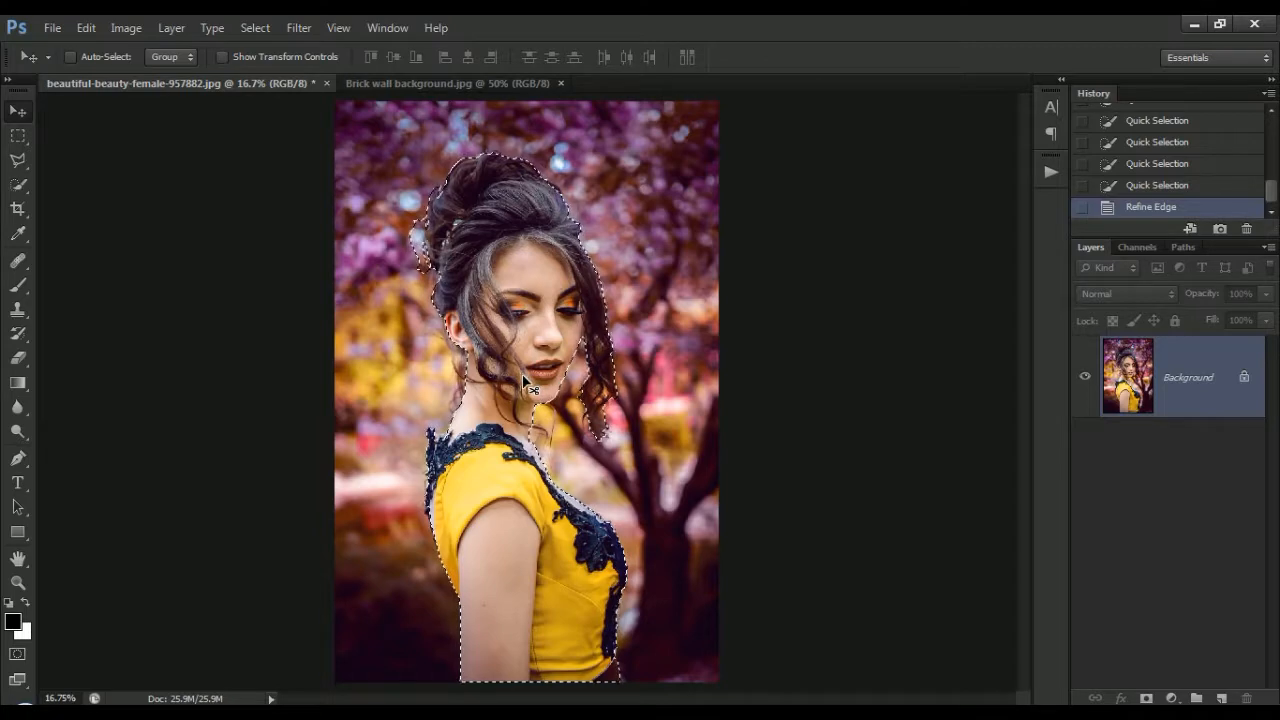
drag(523, 381, 583, 365)
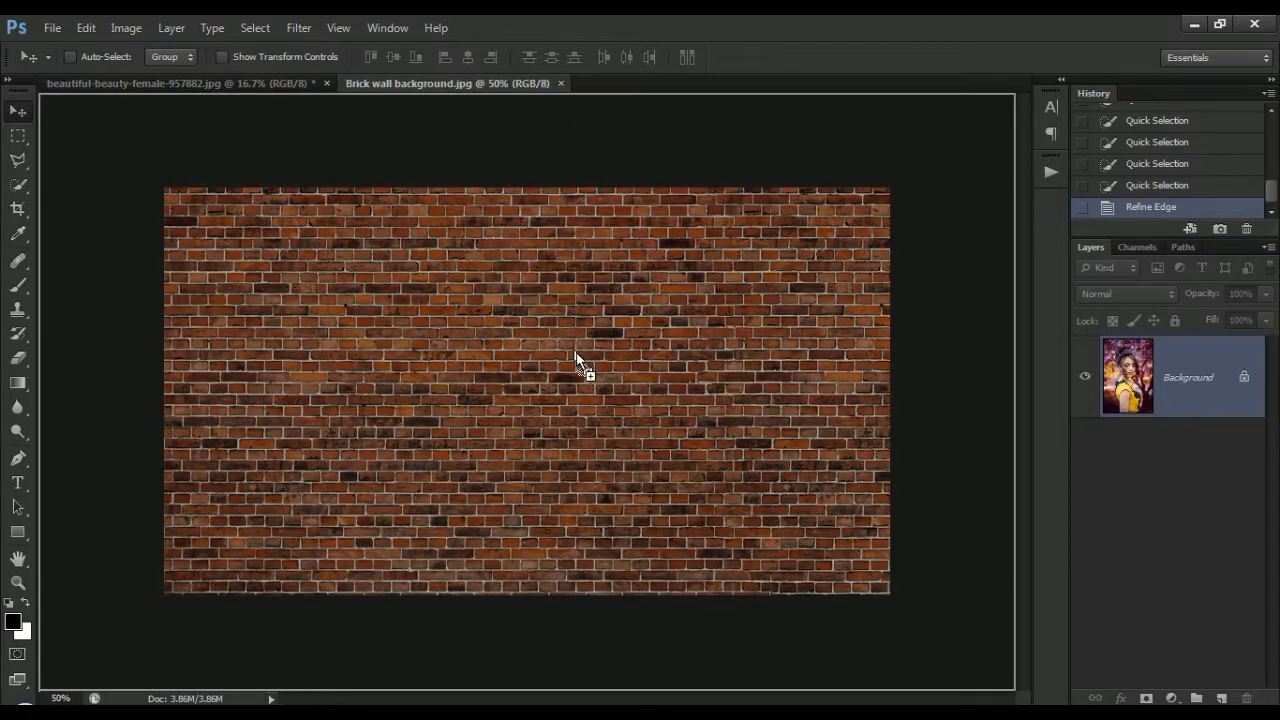
drag(556, 432, 571, 377)
drag(612, 288, 549, 524)
drag(540, 341, 548, 400)
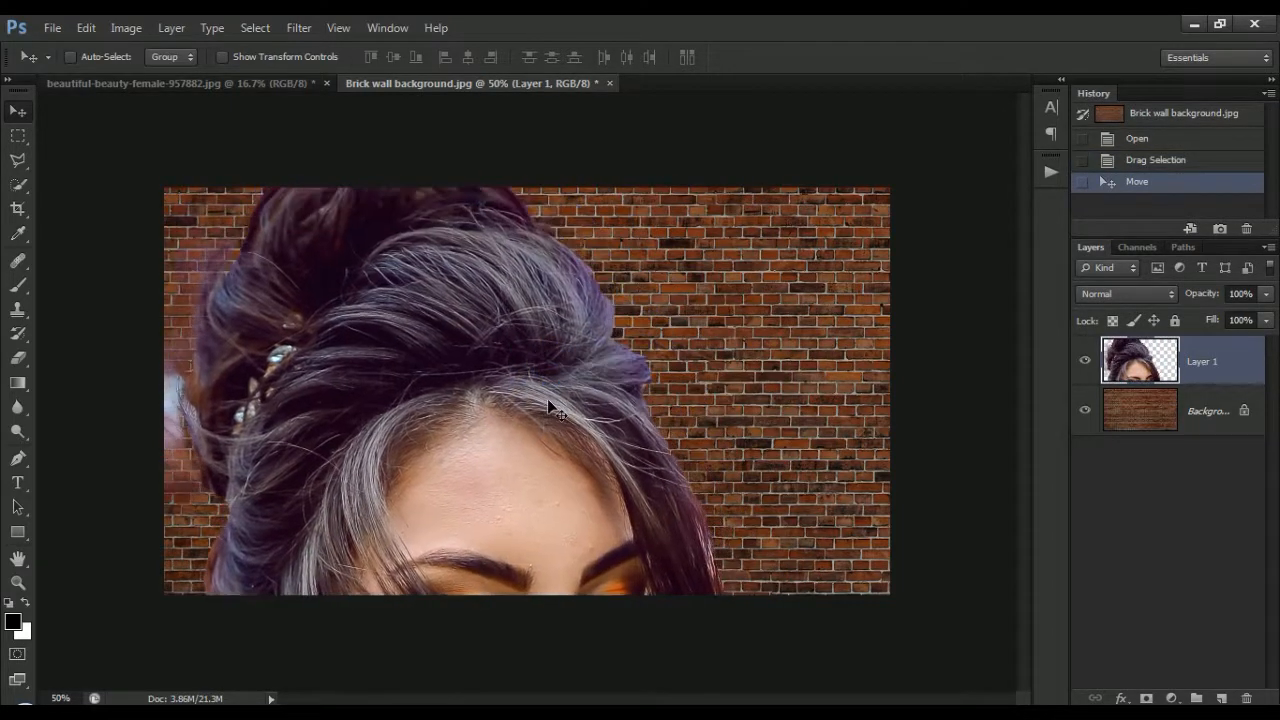
- Scale the woman layer down to about 26.7% and place her right of centre on the brick wall
key(ctrl+t)
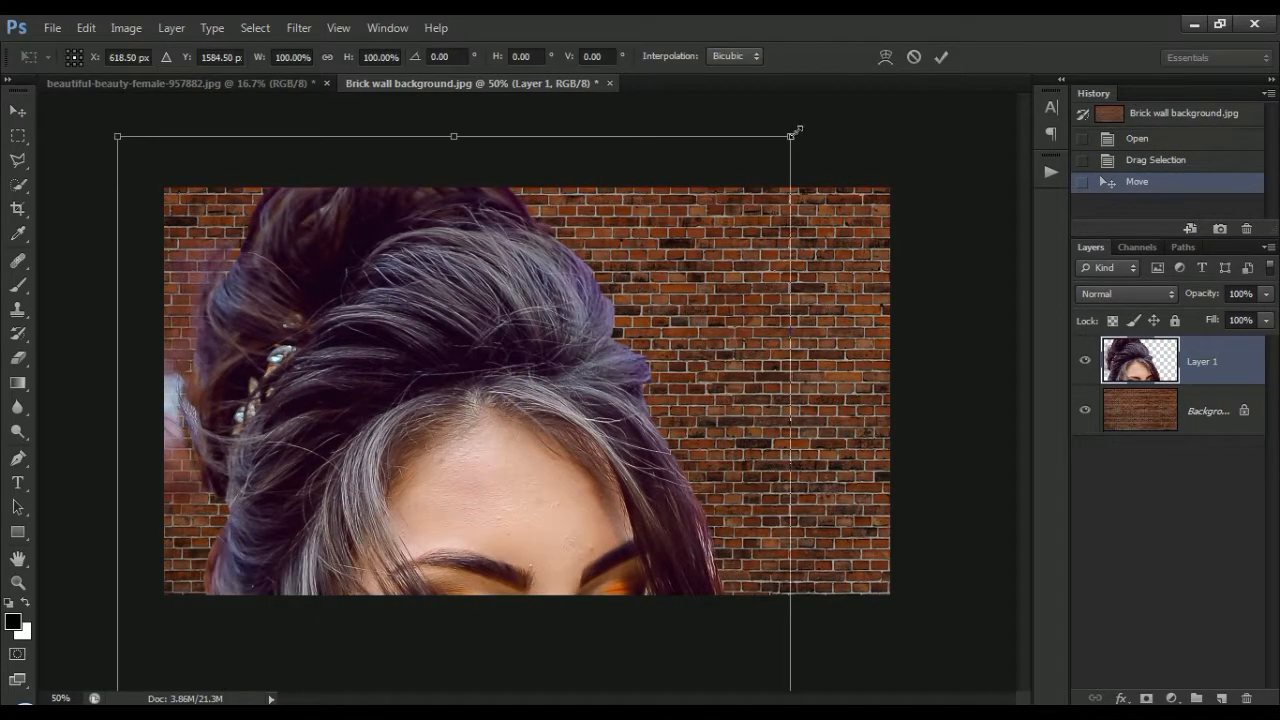
drag(800, 135, 600, 612)
drag(490, 654, 679, 277)
drag(786, 222, 707, 408)
drag(675, 502, 676, 376)
drag(714, 276, 751, 236)
drag(685, 356, 696, 344)
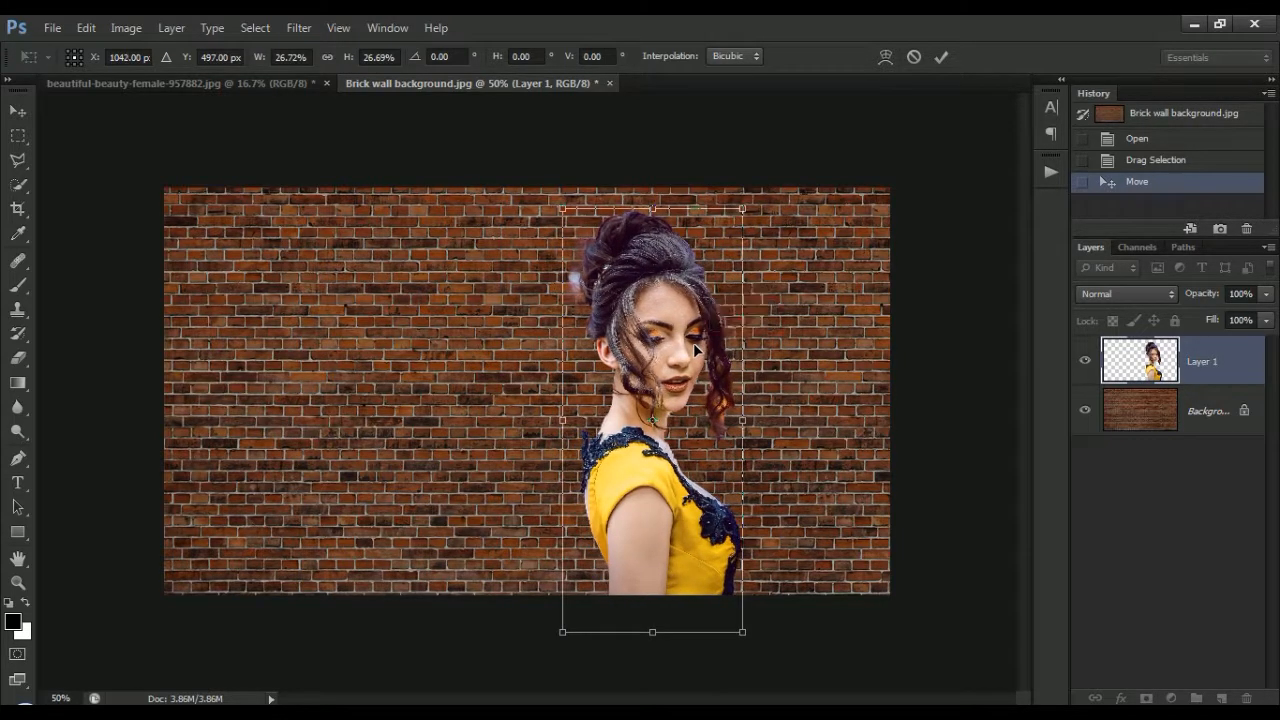
key(Return)
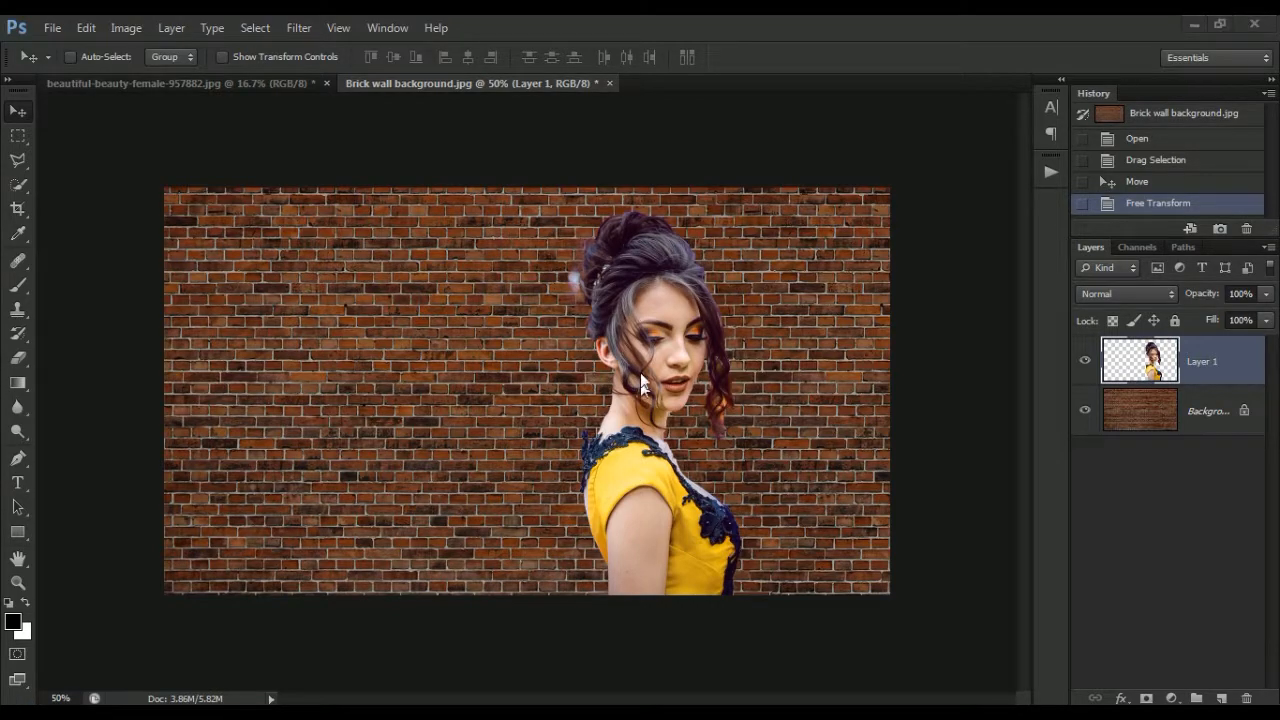
- Apply the Poster Edges filter to the woman with Edge Thickness 9, Edge Intensity 8 and Posterization 3
click(297, 30)
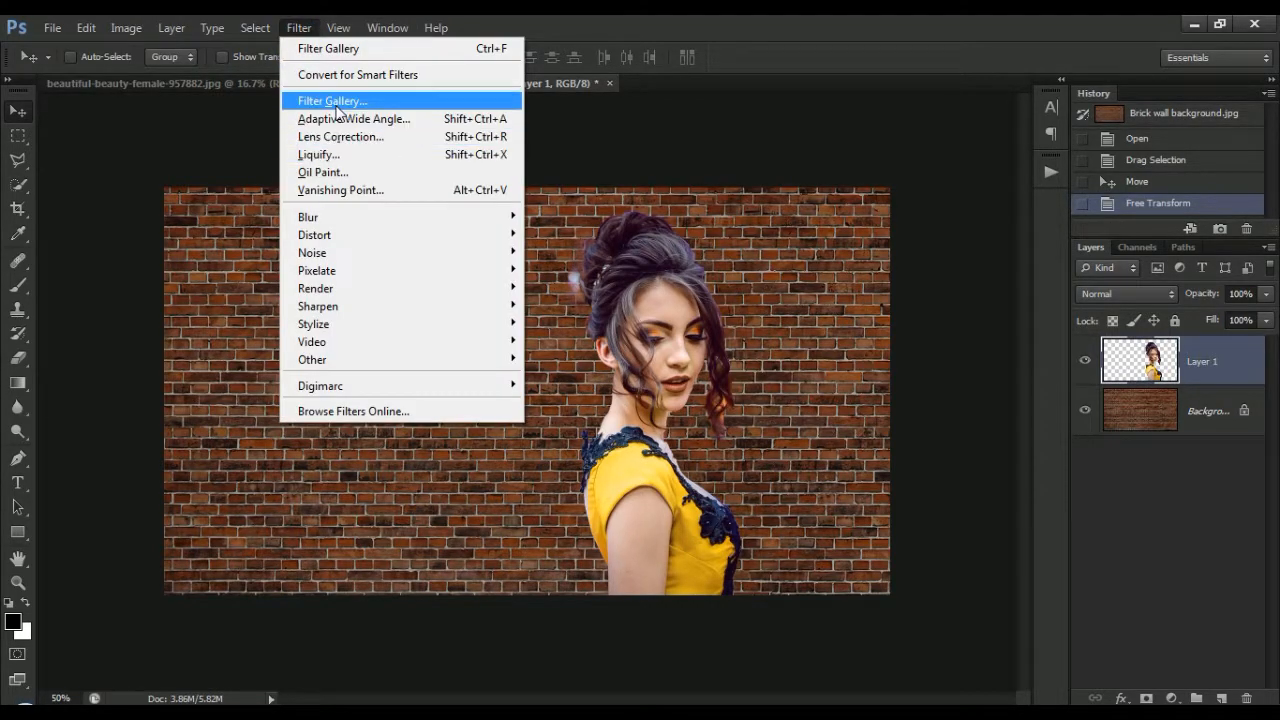
click(345, 108)
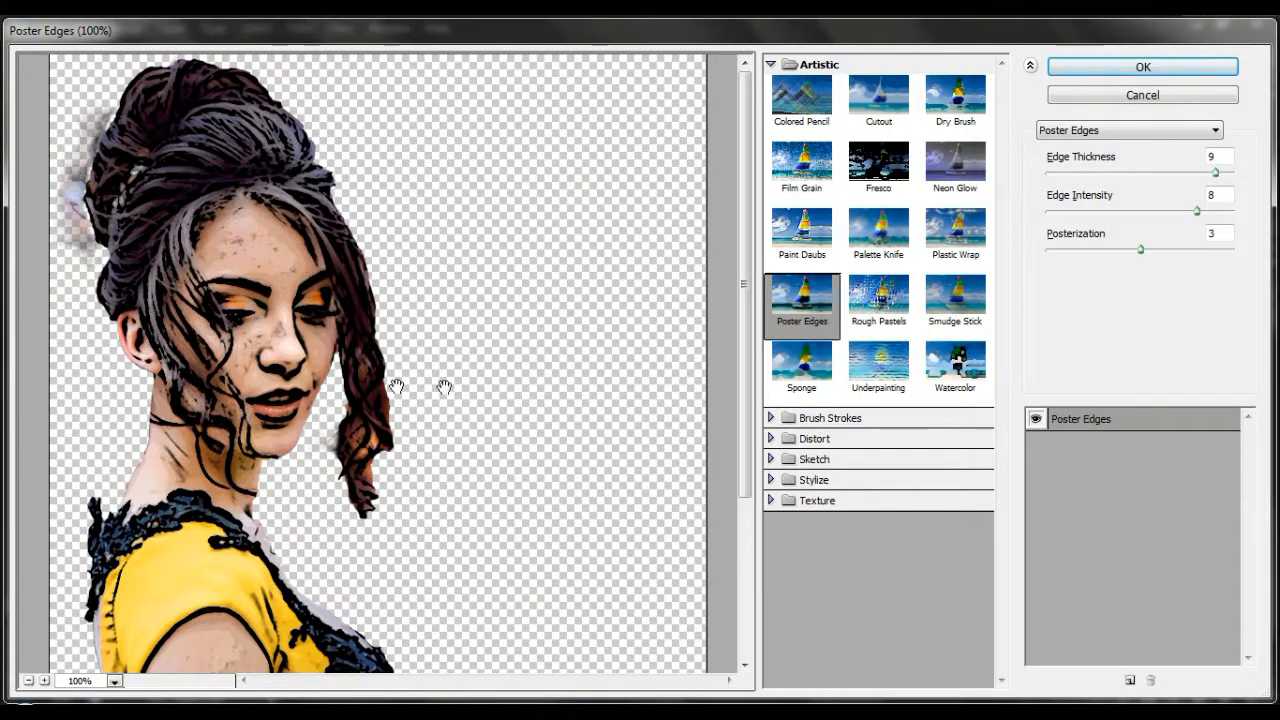
click(812, 312)
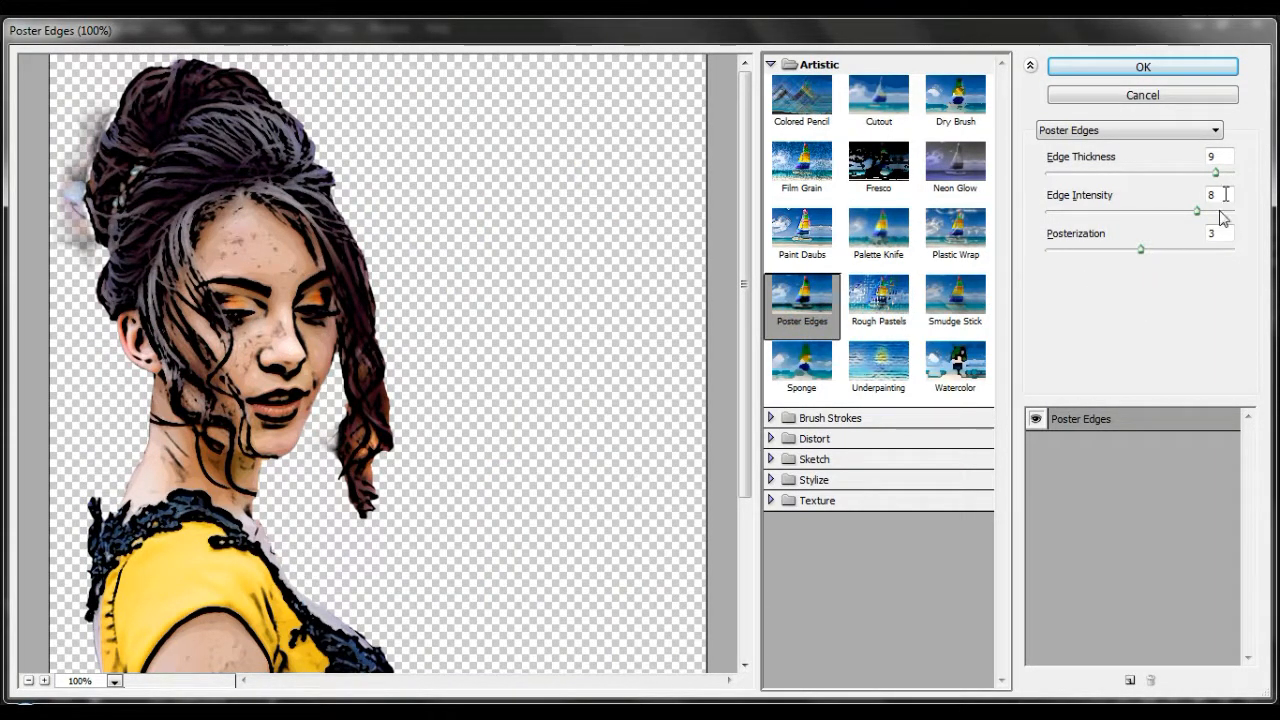
double_click(1214, 158)
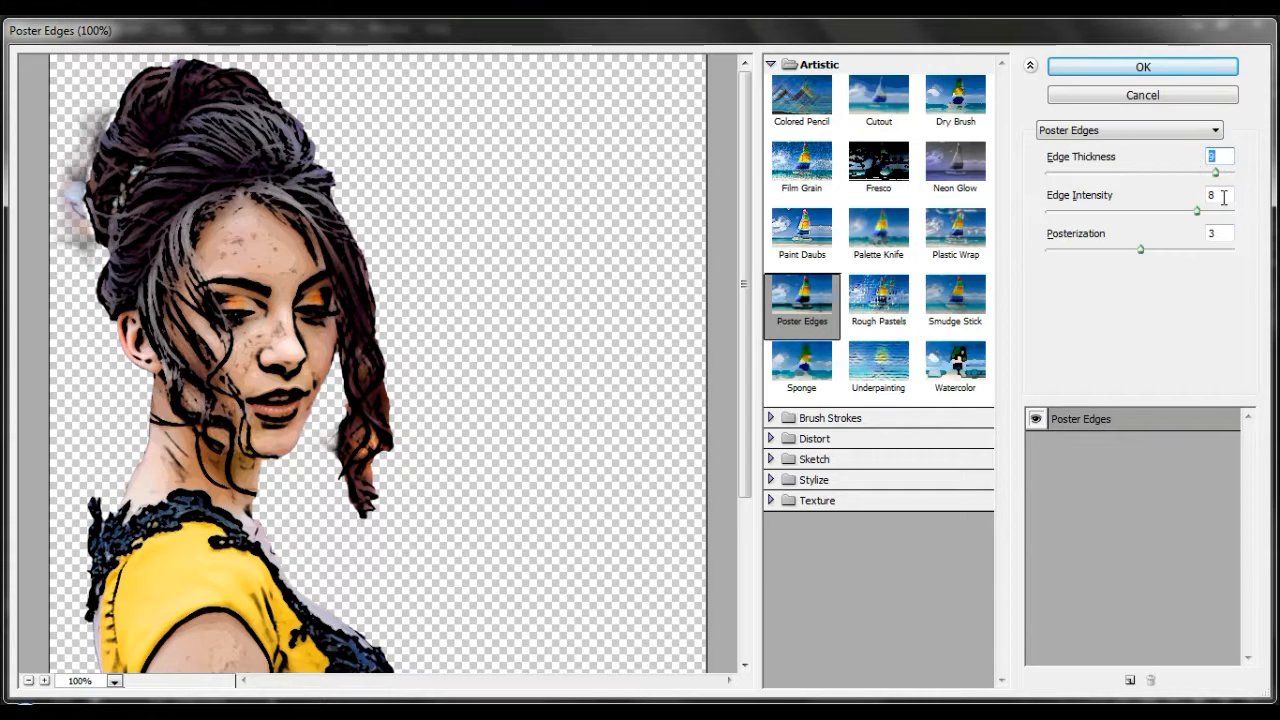
double_click(1214, 195)
double_click(1214, 234)
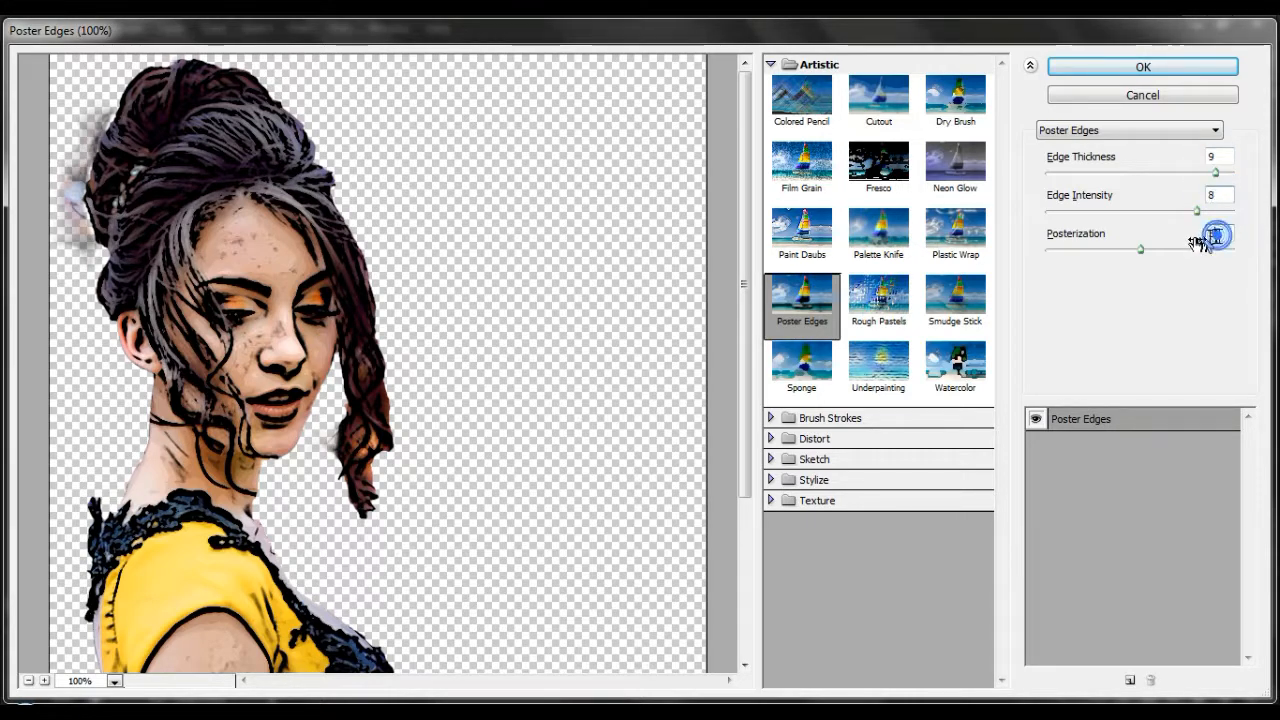
click(1143, 67)
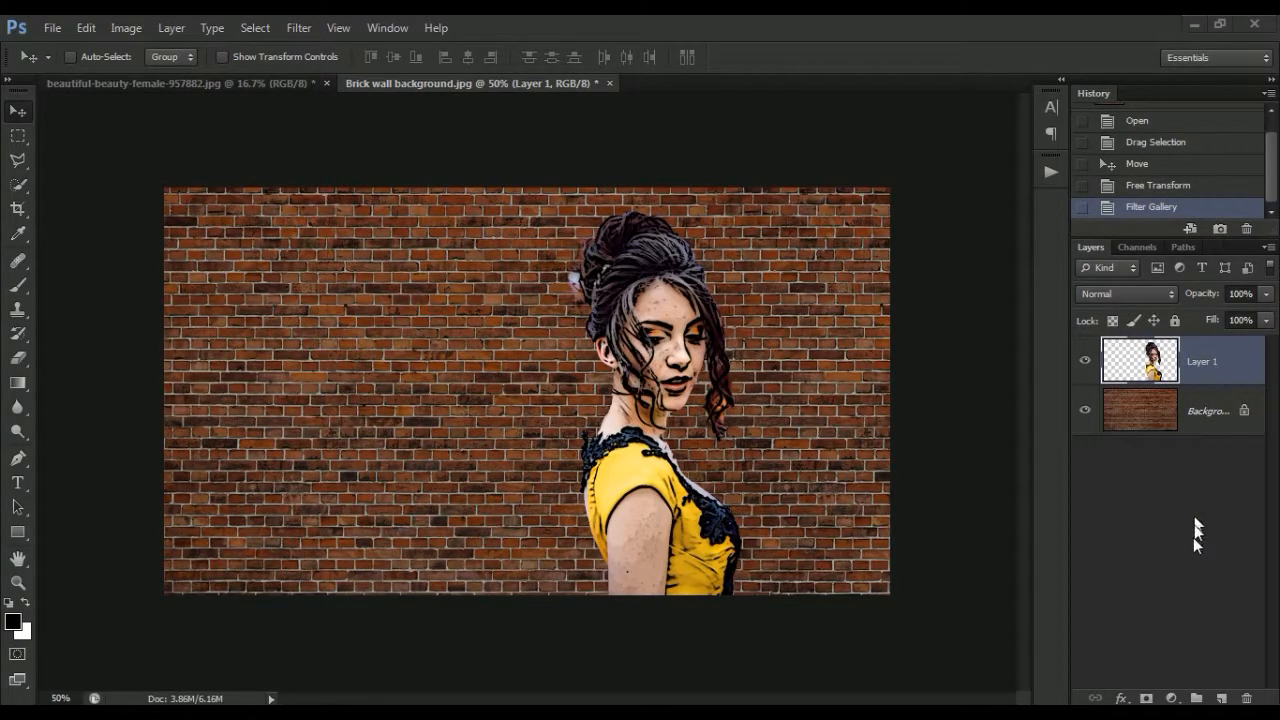
- Add a black 6 px Stroke layer style to the woman layer, positioned Outside
click(1122, 698)
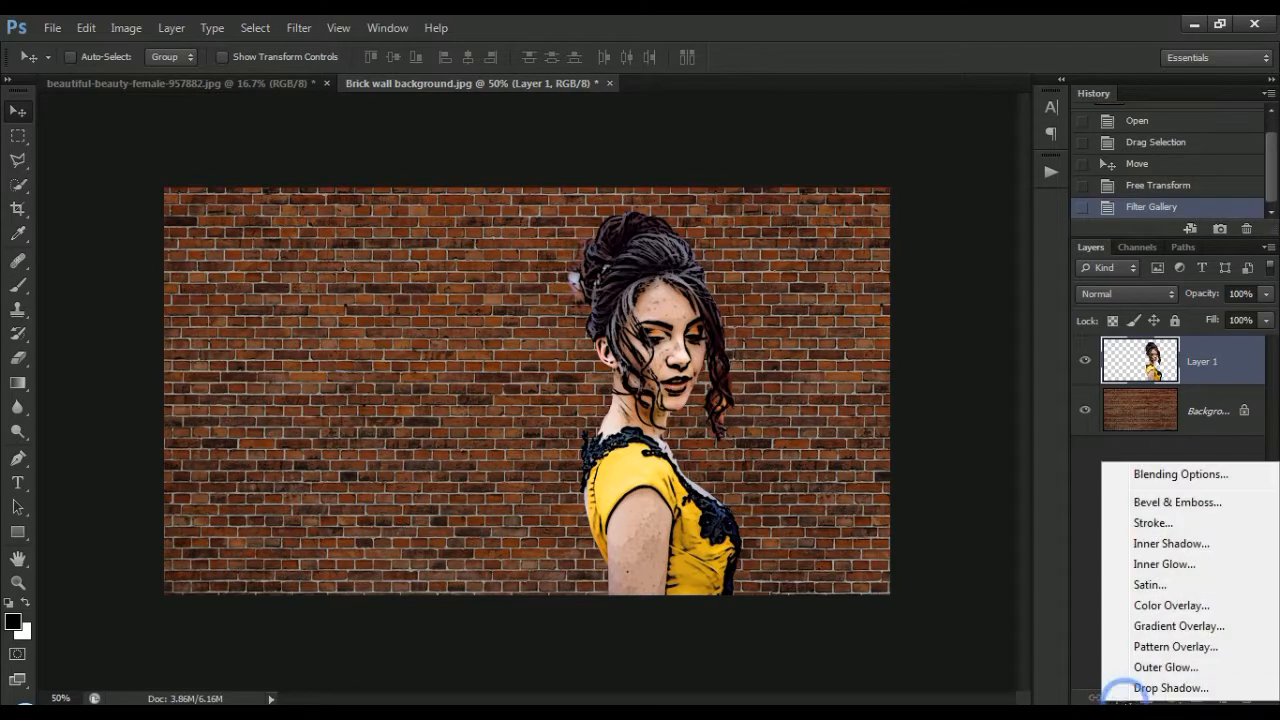
click(1153, 523)
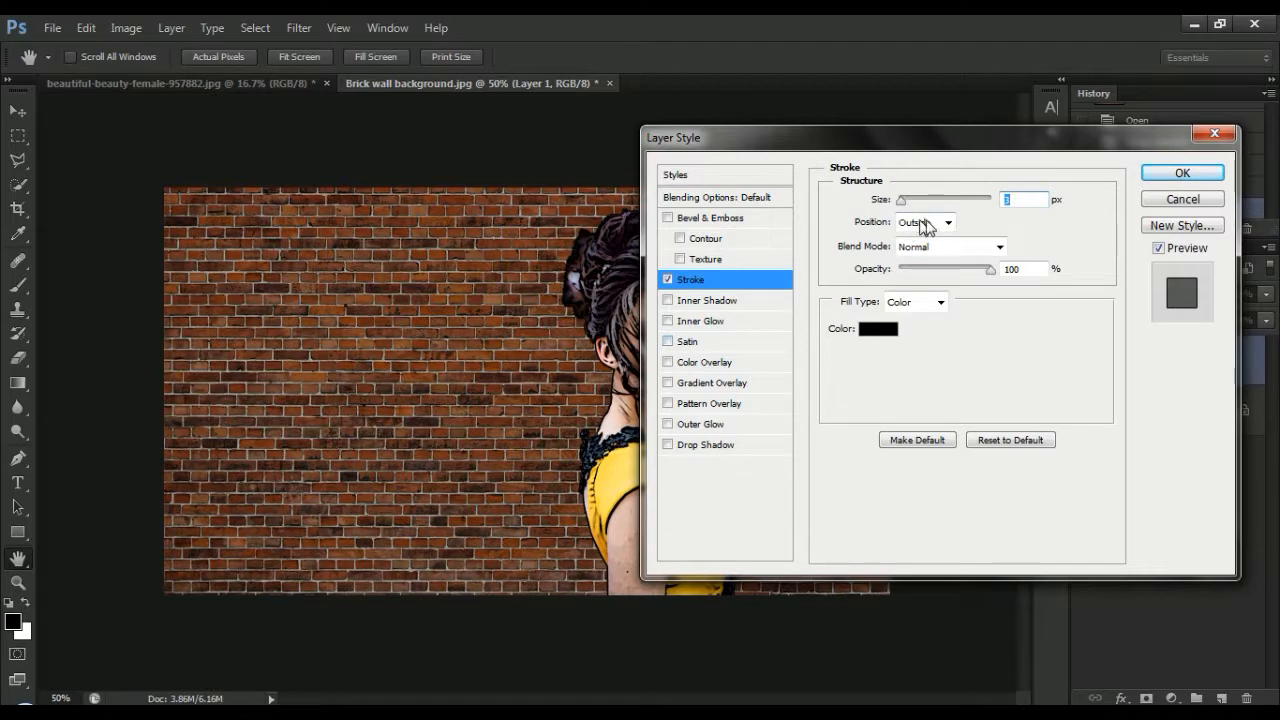
click(921, 222)
click(912, 238)
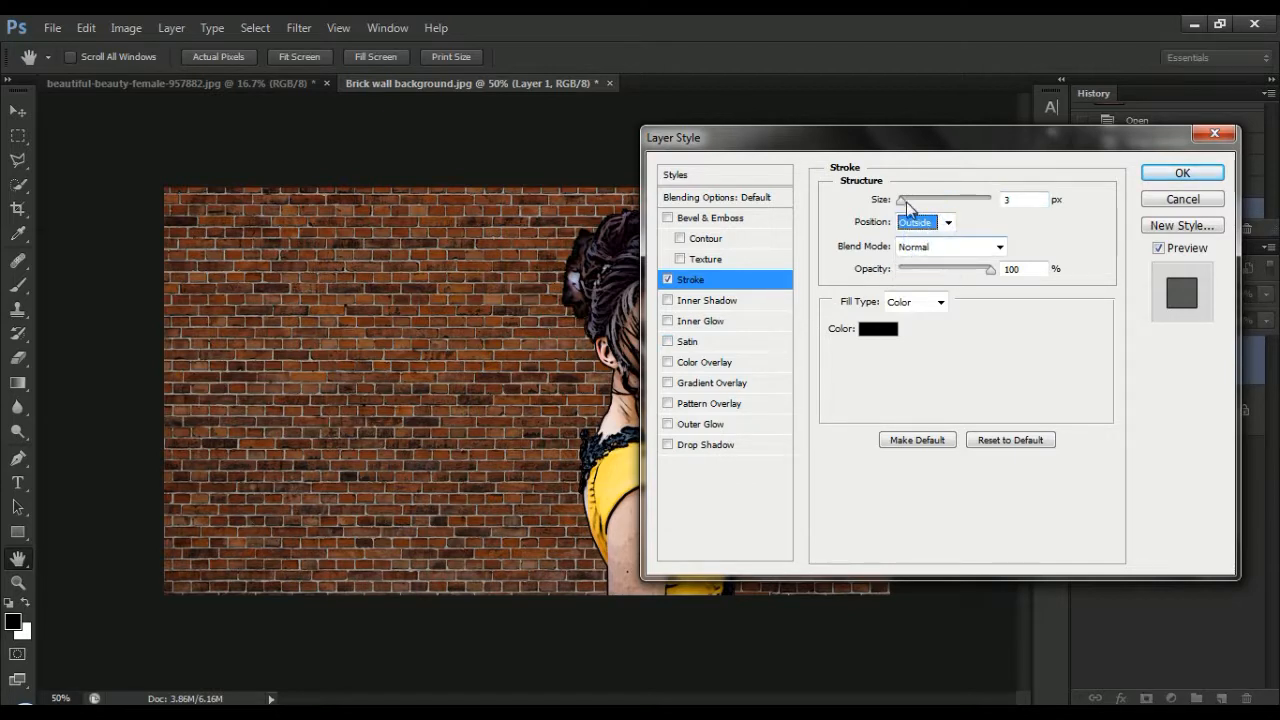
drag(903, 143, 941, 141)
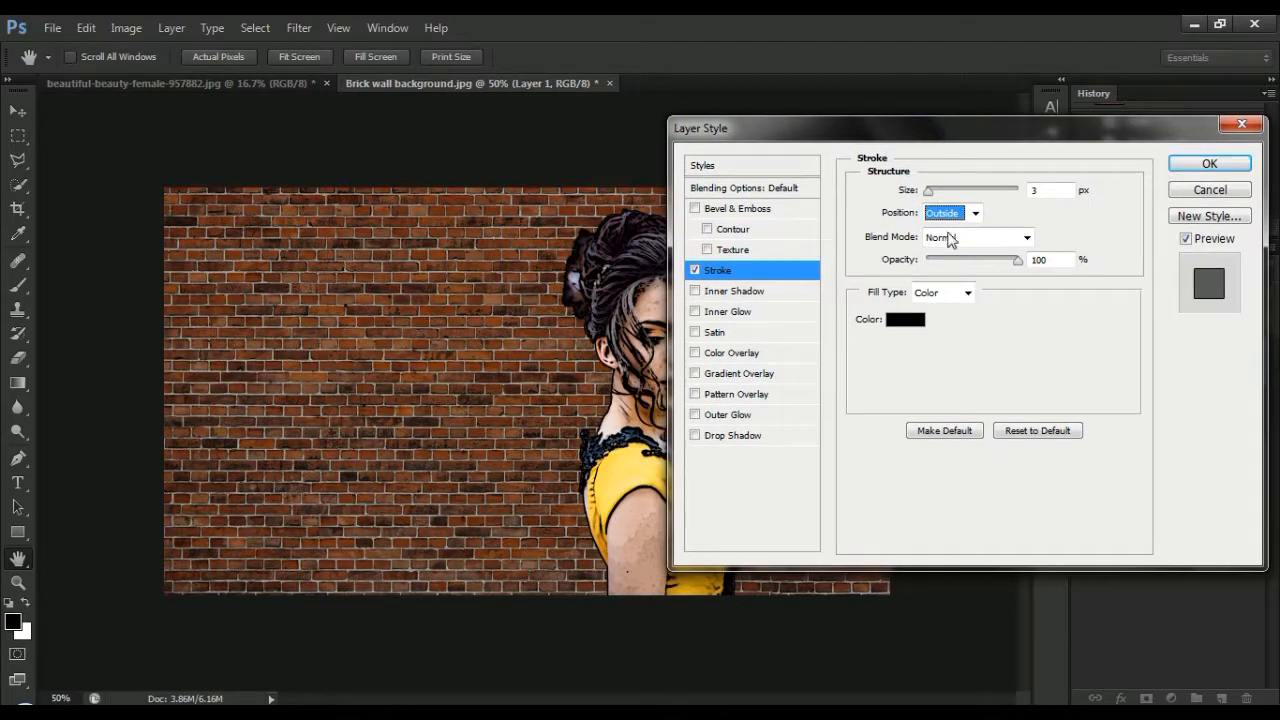
mouse_move(930, 193)
mouse_down()
mouse_move(952, 196)
mouse_move(931, 205)
mouse_up()
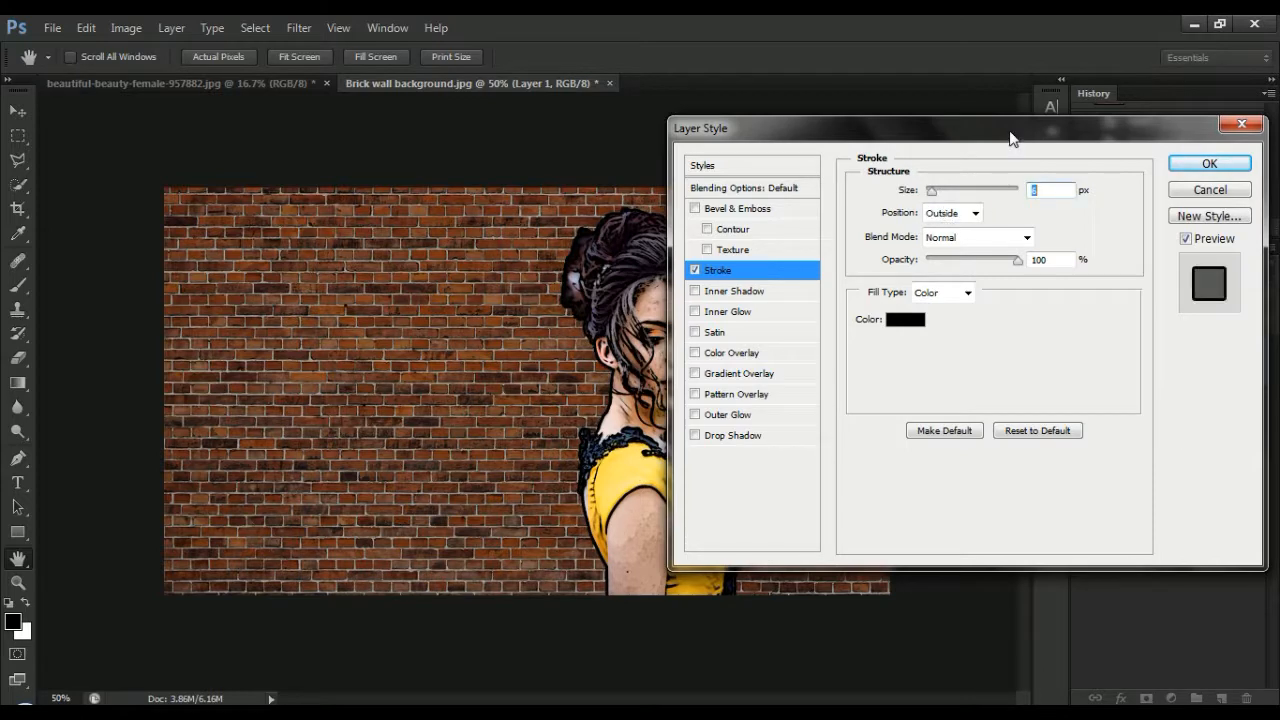
click(1207, 164)
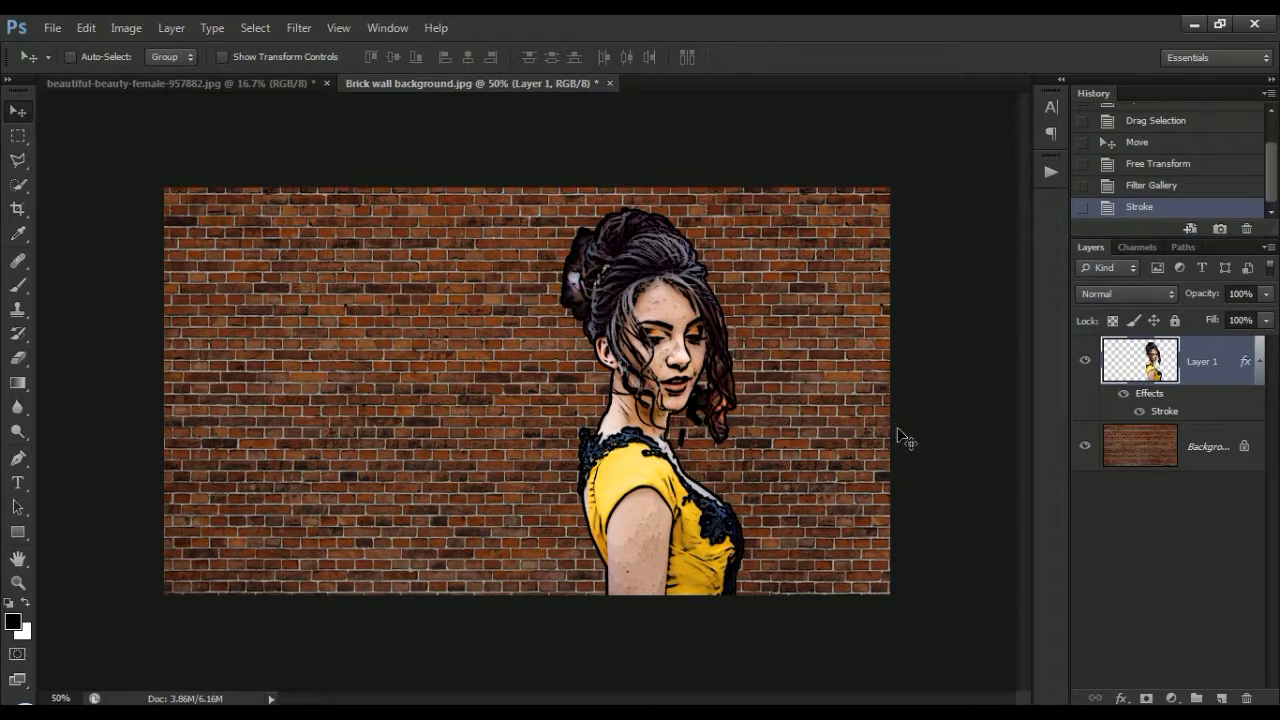
- Set the woman layer's blend mode to Hard Light and its opacity to 77%
click(1139, 293)
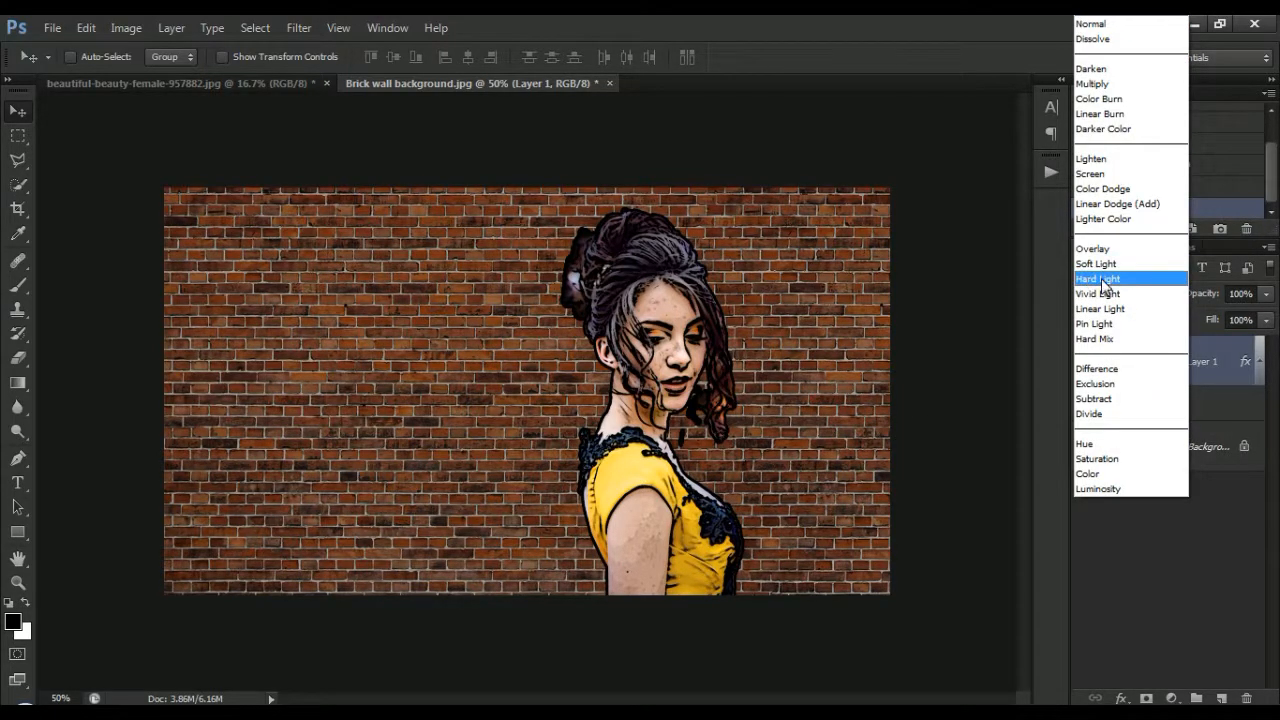
click(1103, 279)
click(1266, 294)
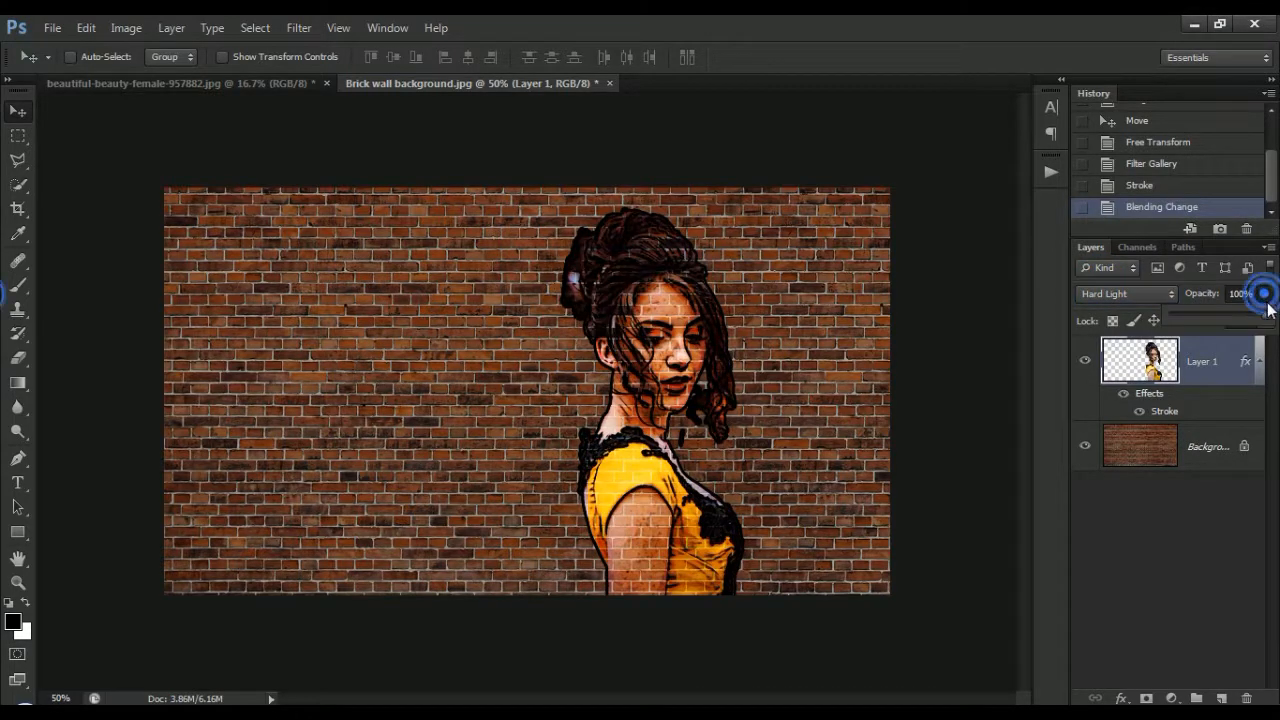
drag(1266, 317, 1246, 320)
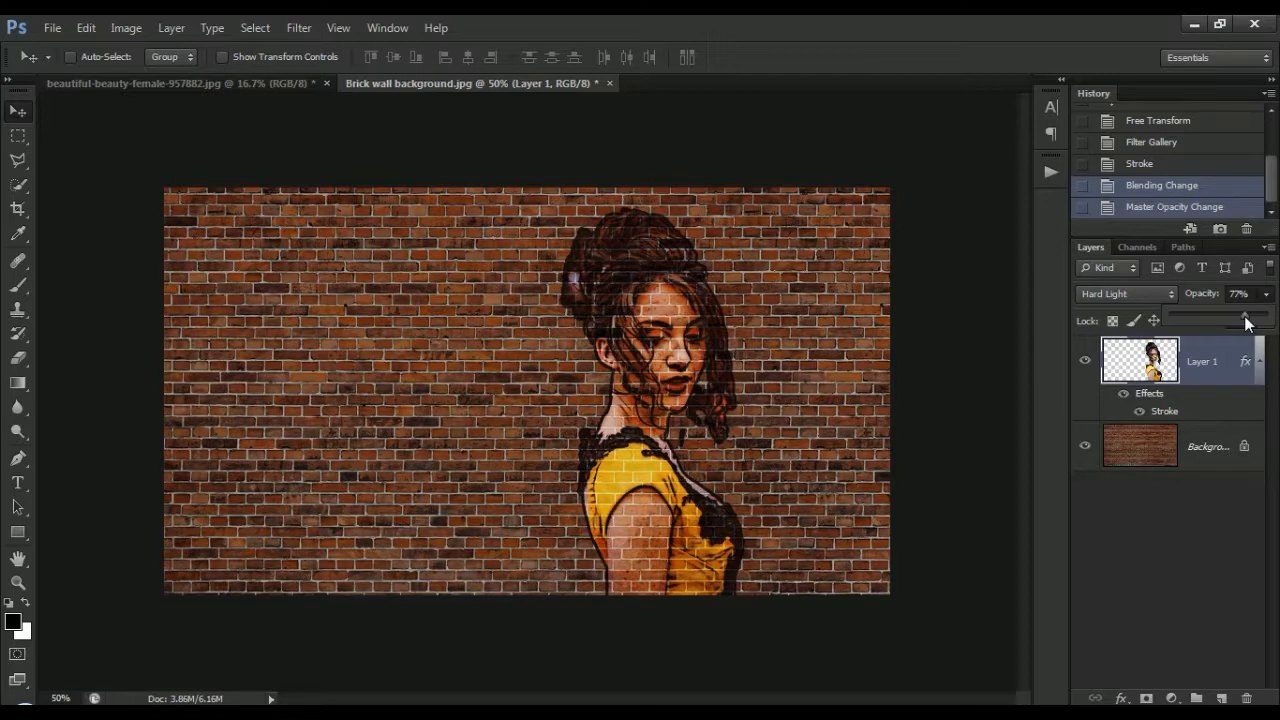
- Scale the woman layer to about 71.6% and move it slightly down toward the wall's lower edge
key(ctrl+0)
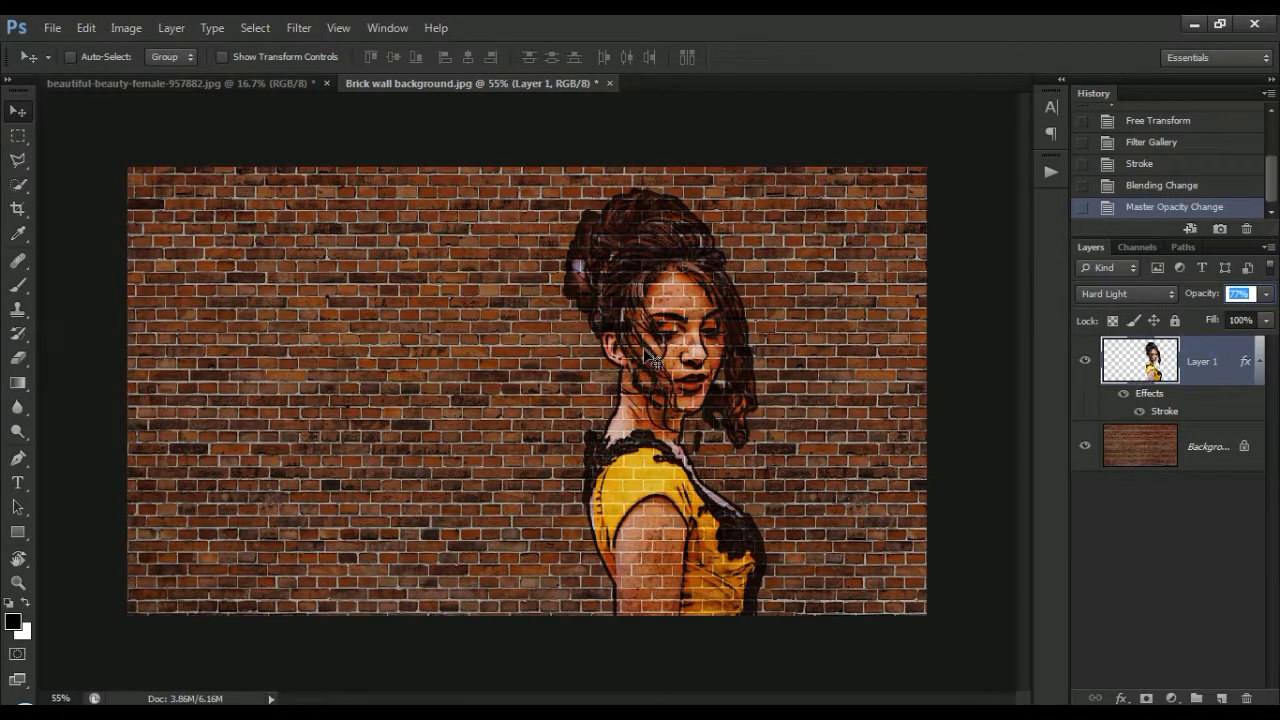
key(ctrl+t)
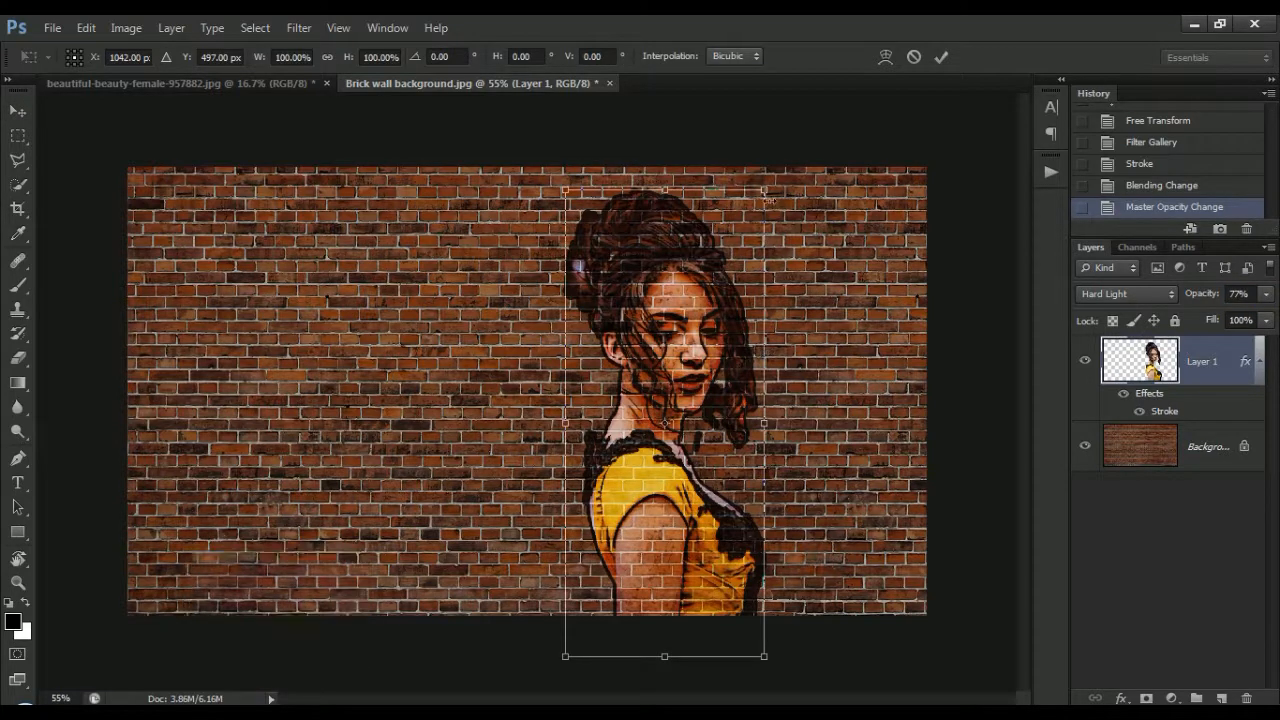
drag(772, 207, 740, 258)
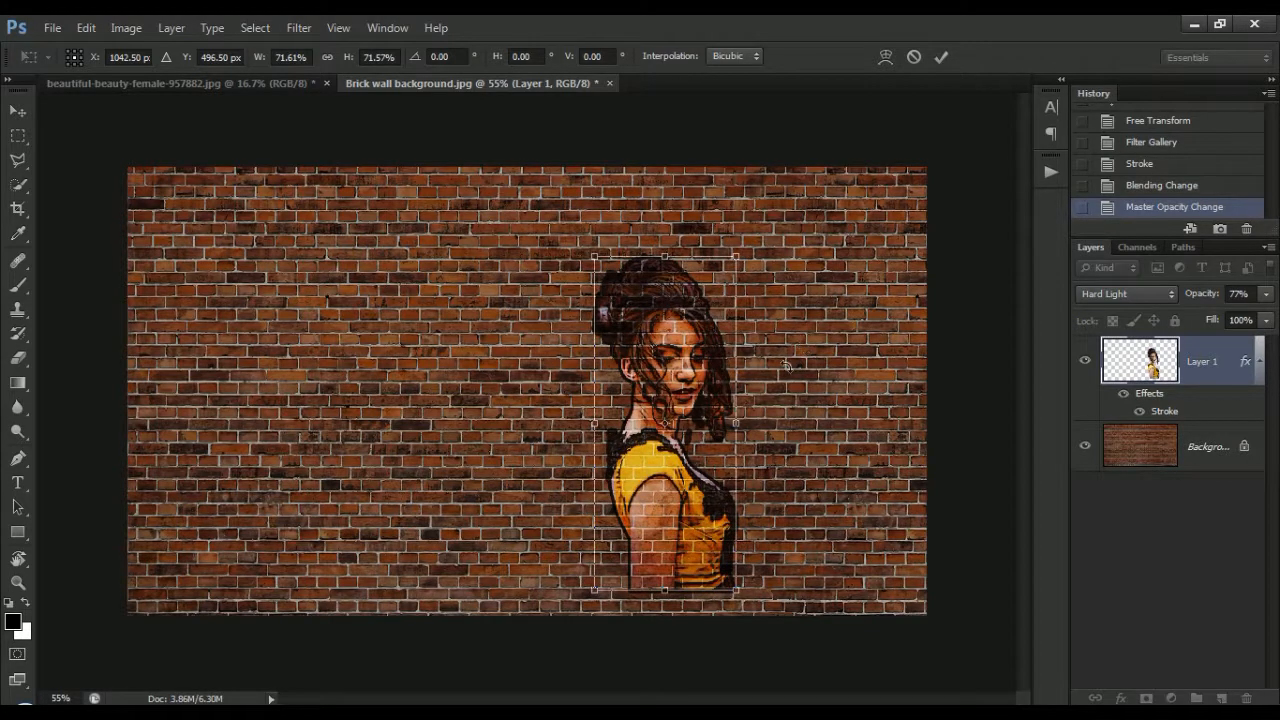
key(Return)
mouse_move(685, 396)
mouse_down()
mouse_move(700, 392)
mouse_move(683, 405)
mouse_up()
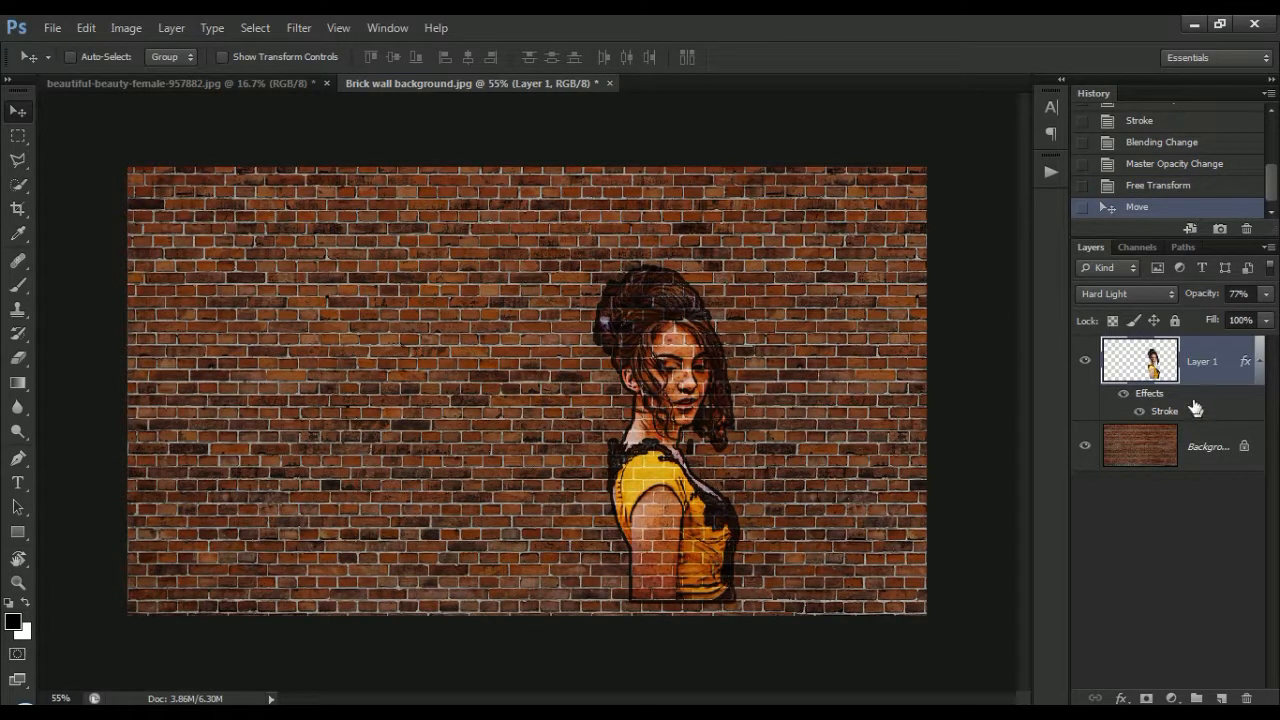
- Convert the brick background to a regular layer named Layer 0 and merge it with the woman layer
double_click(1200, 450)
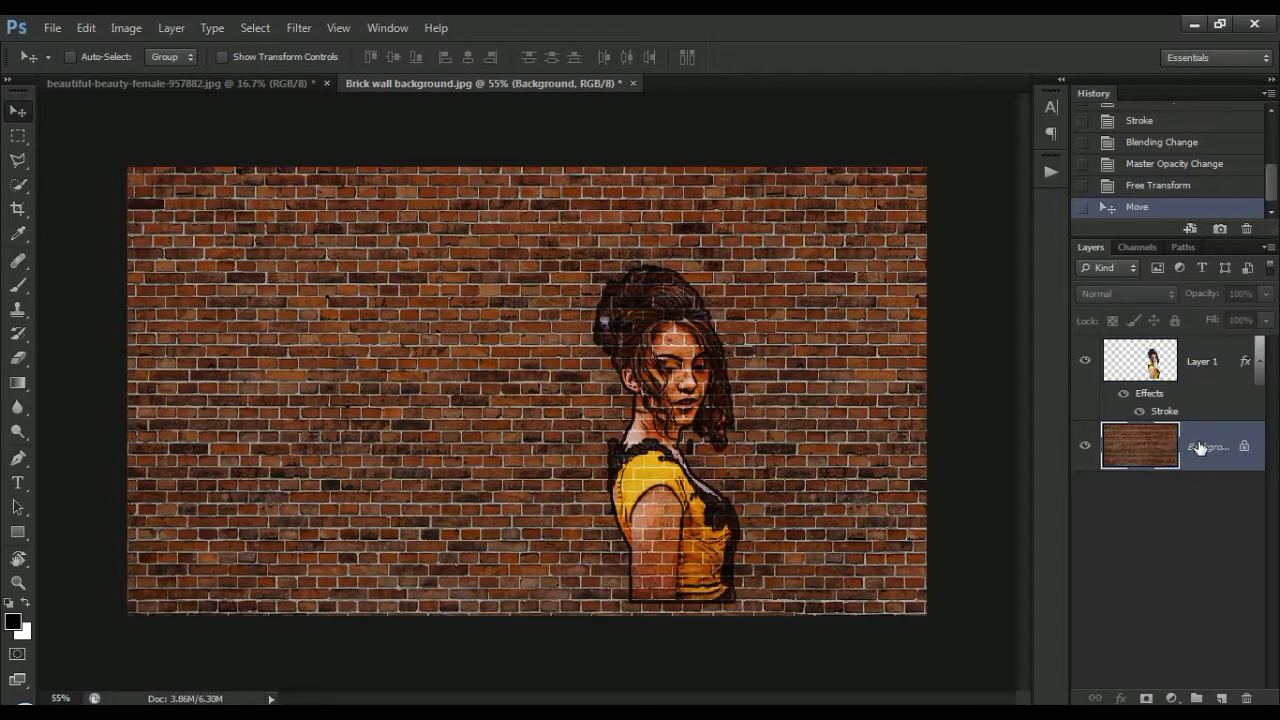
click(804, 237)
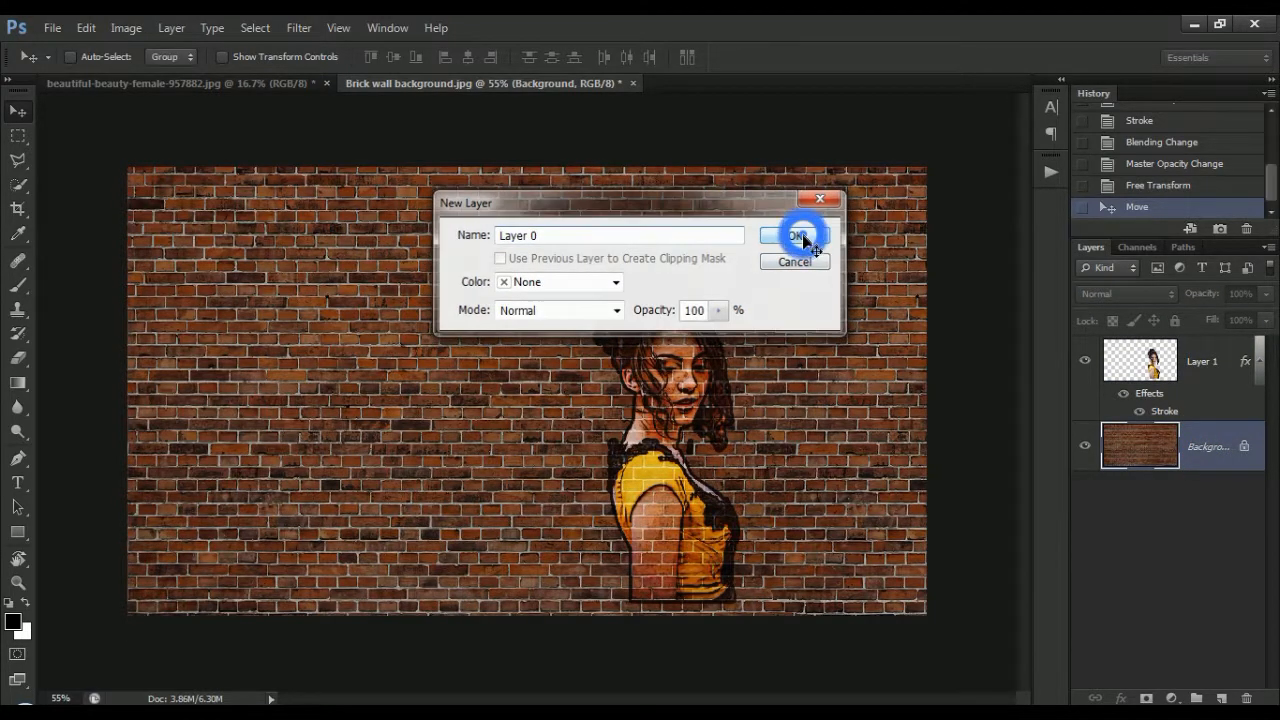
ctrl+click(1205, 358)
key(ctrl+e)
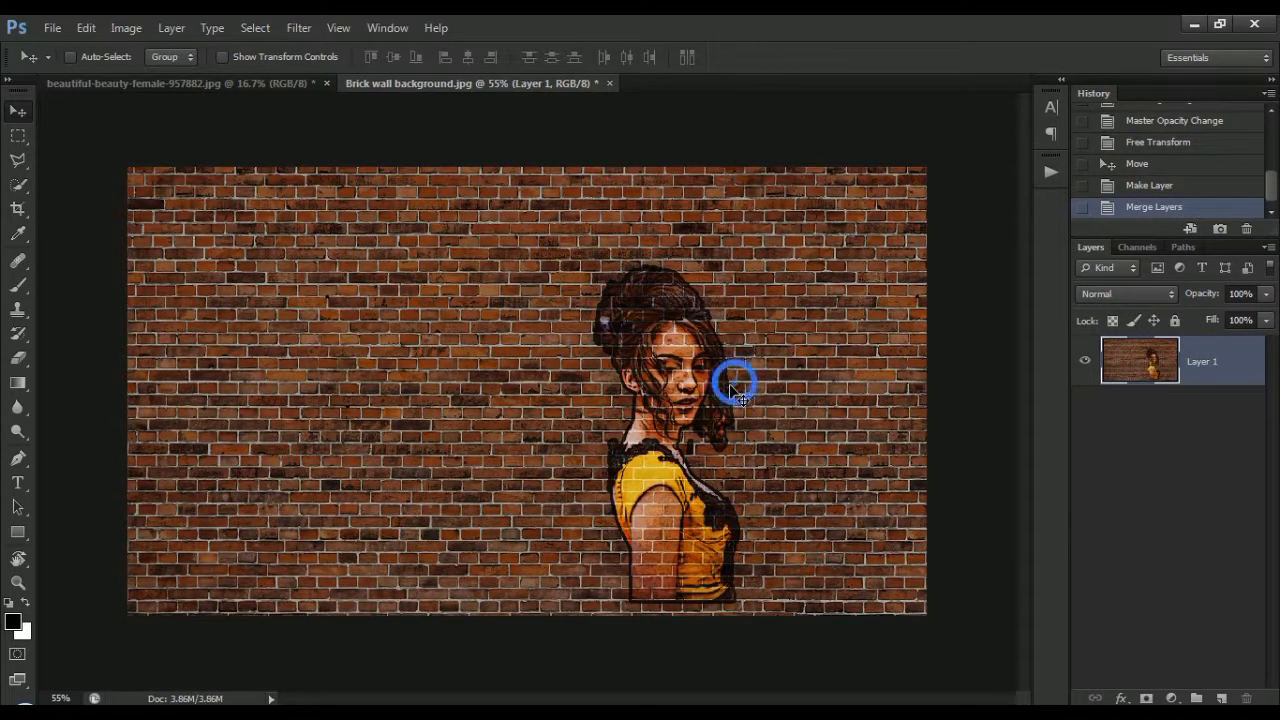
- Apply a Perspective transform to the merged wall layer, stretching its right edge vertically to about 212.86% height so the wall recedes toward the left
key(ctrl+t)
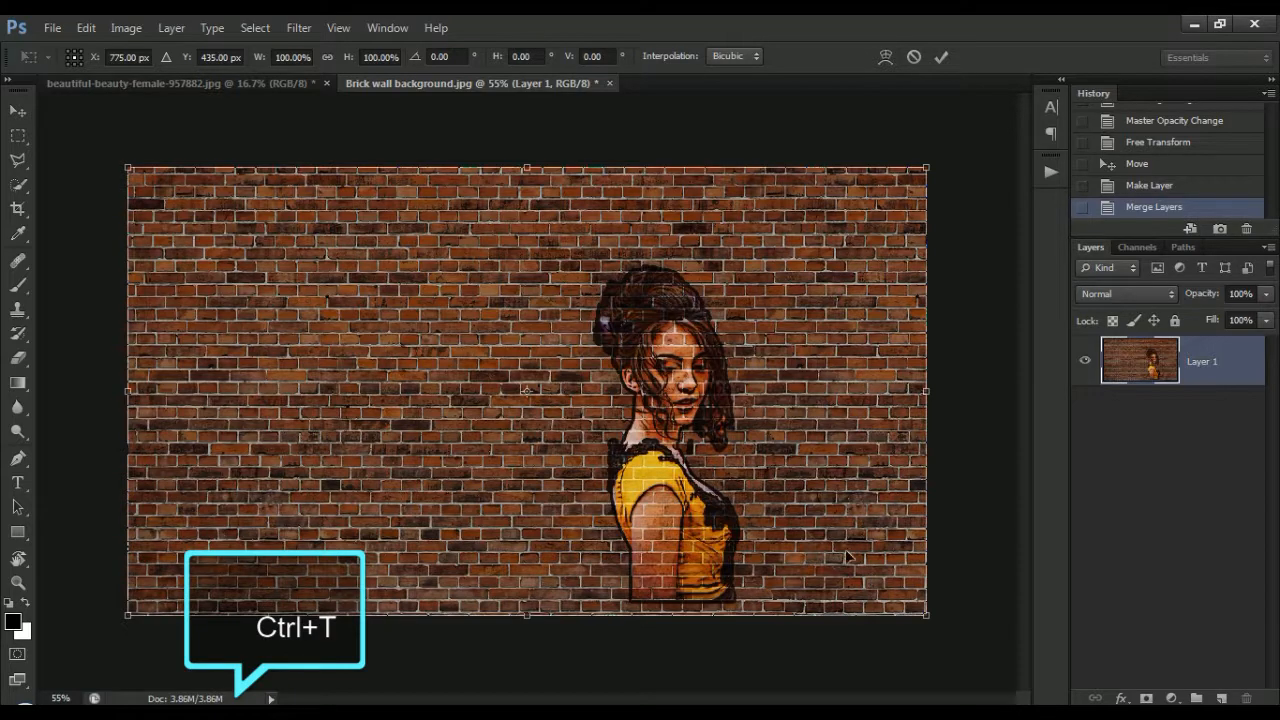
scroll(776, 507, down, 3)
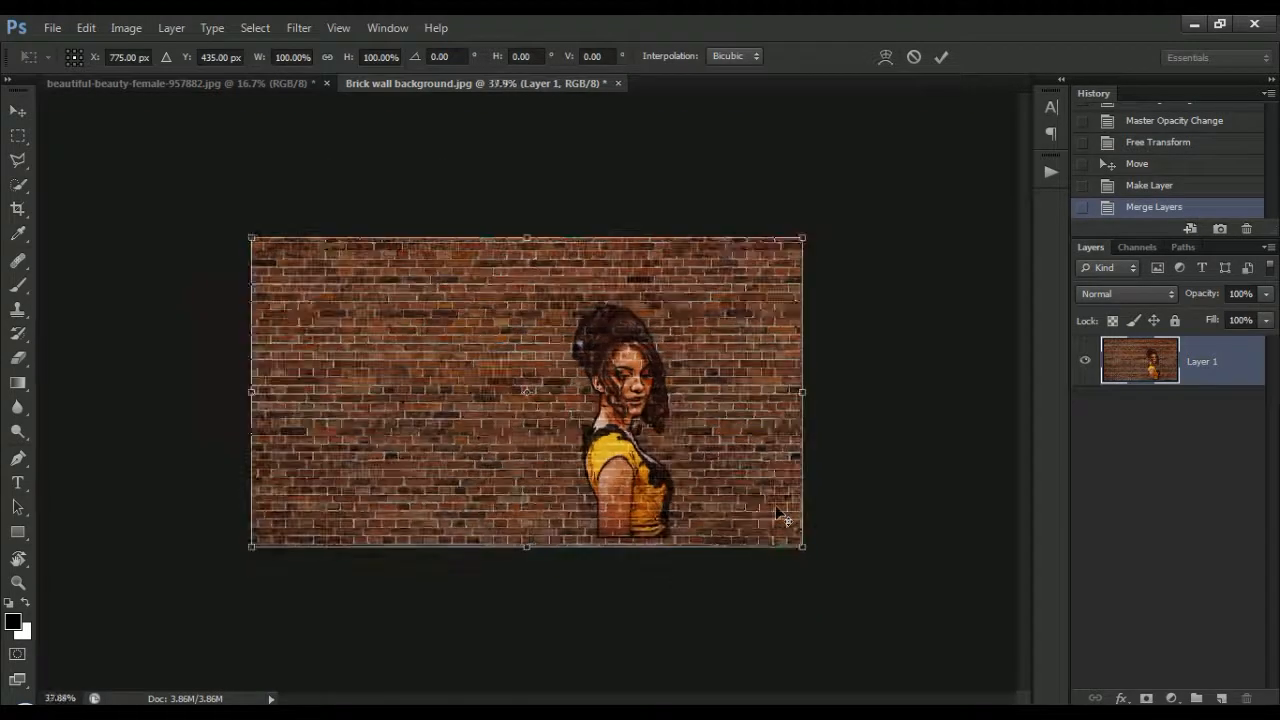
right_click(680, 408)
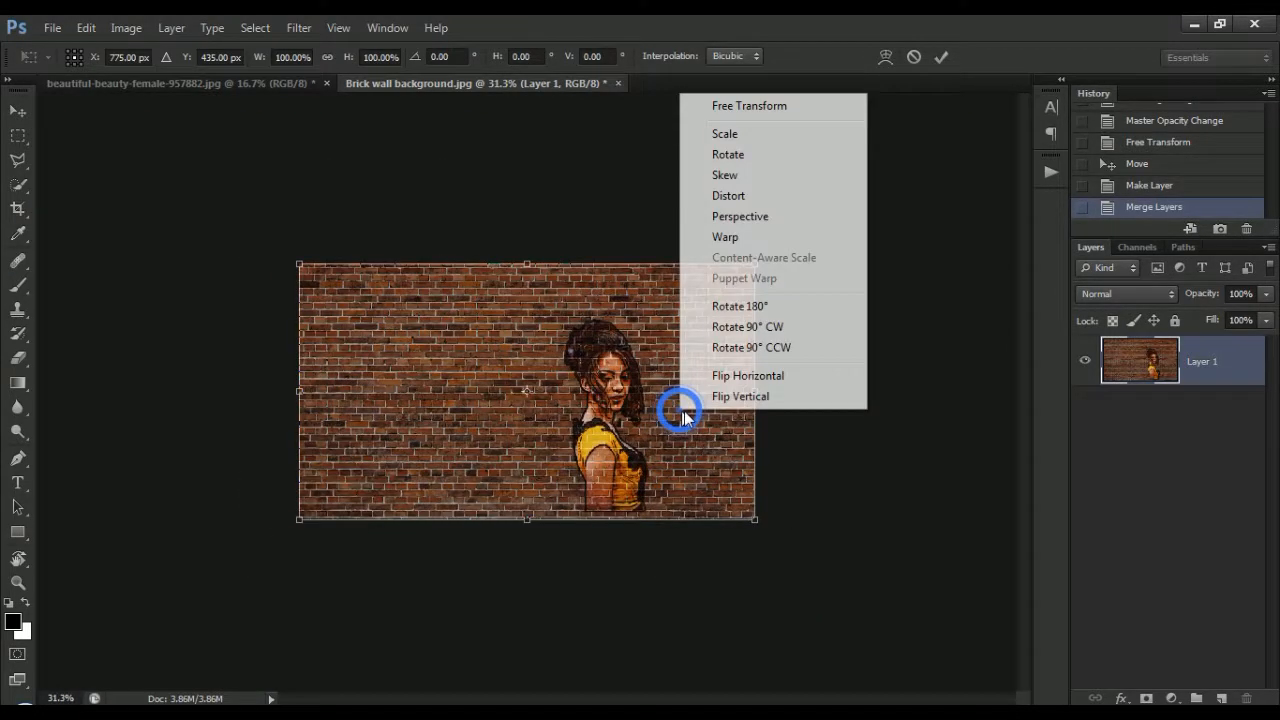
click(724, 222)
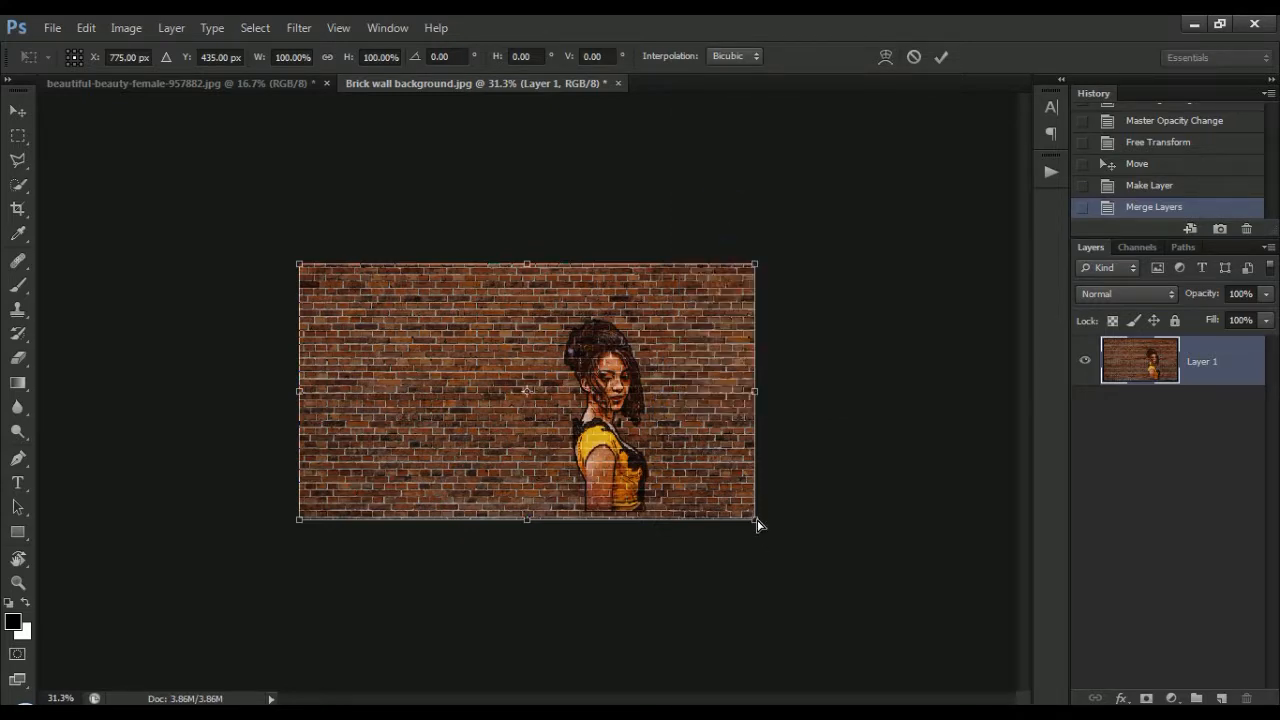
drag(757, 527, 695, 670)
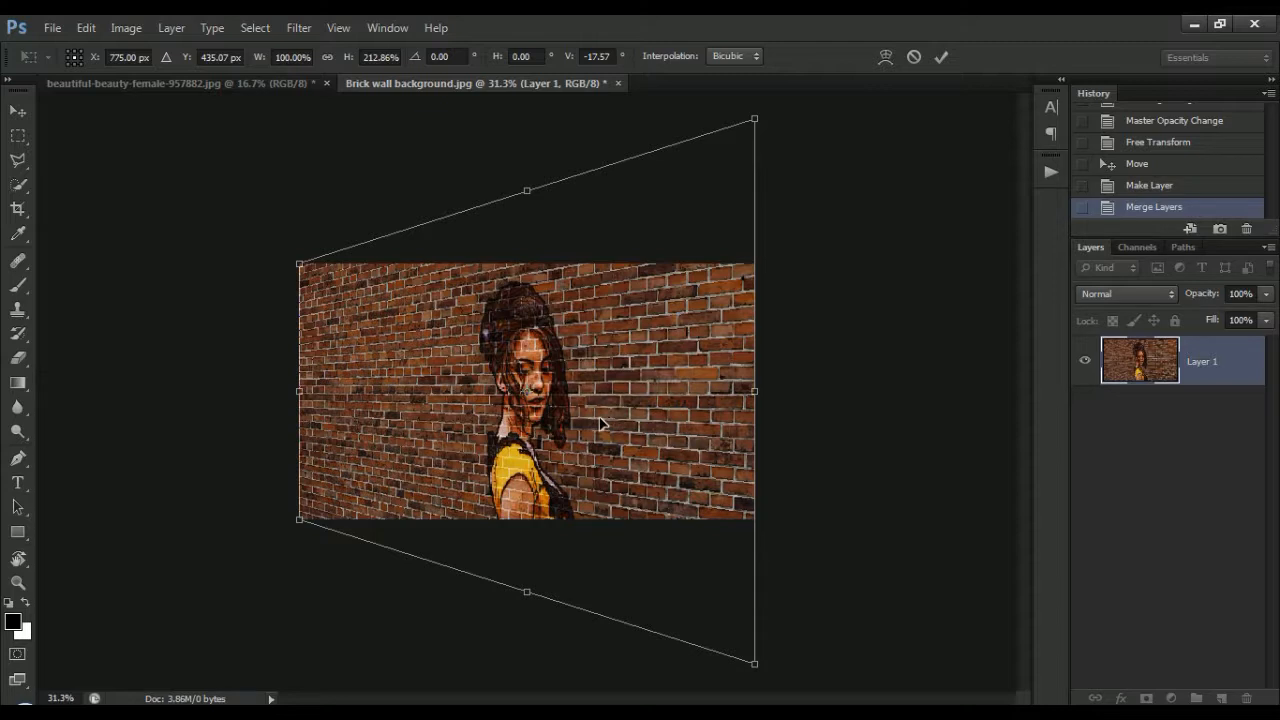
key(Return)
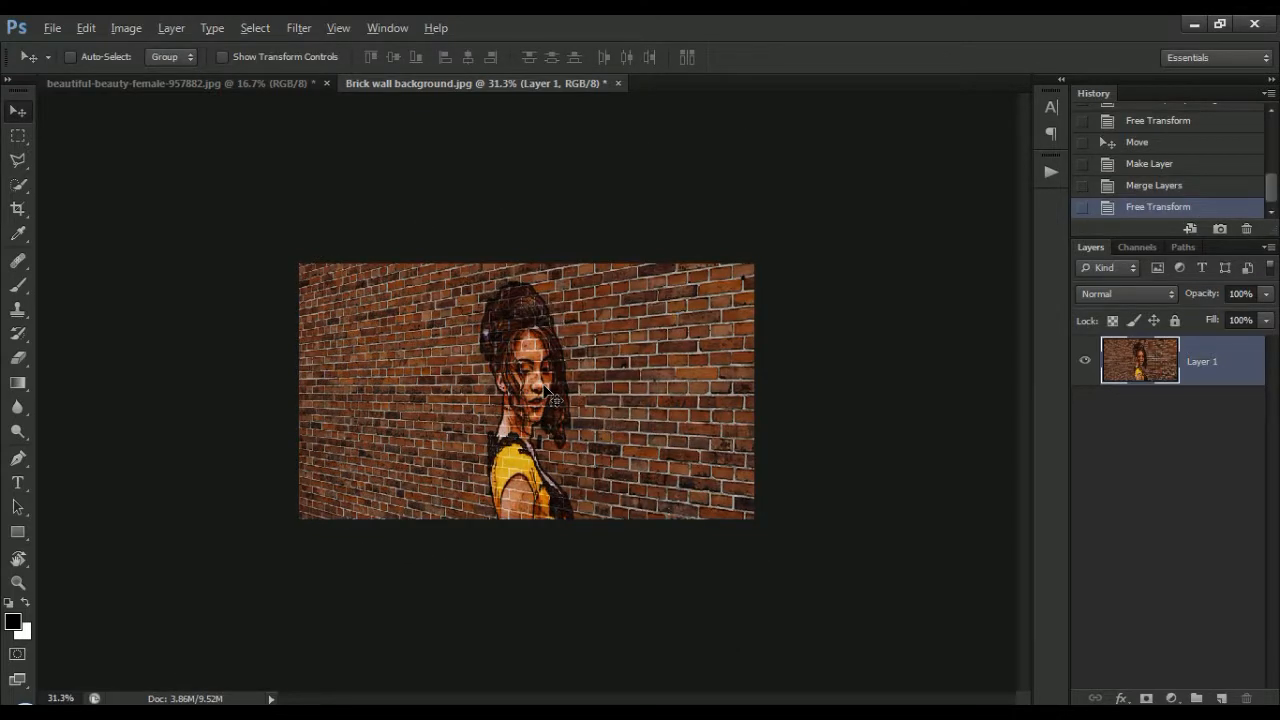
- Add a new layer above the wall and set up a gradient from the Black, White preset with its black stop changed to gray #797979
key(ctrl+0)
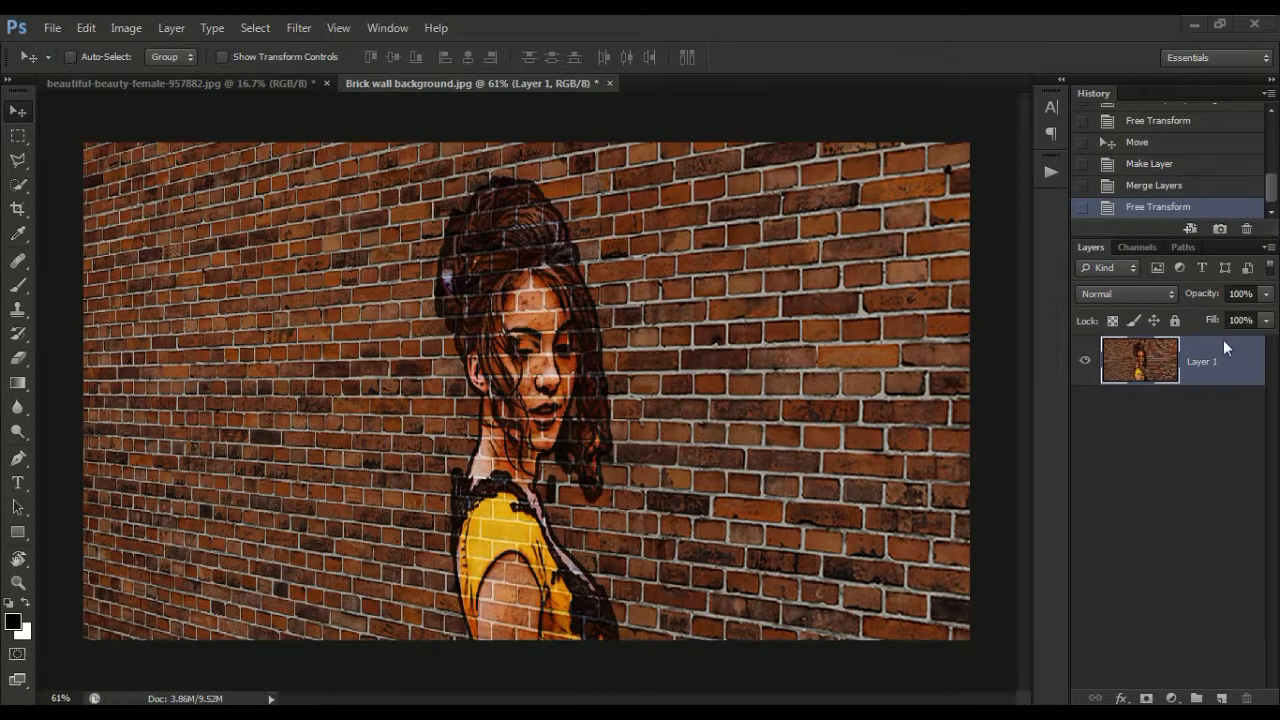
click(1222, 698)
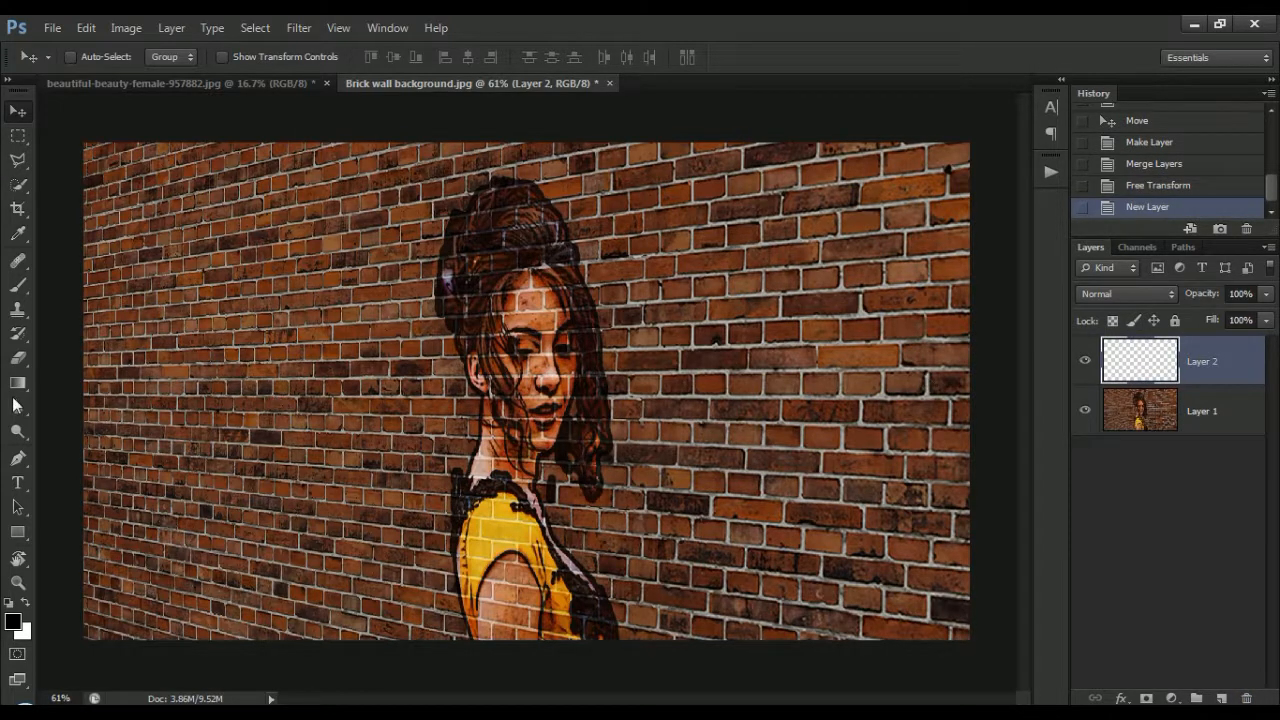
click(17, 382)
click(100, 58)
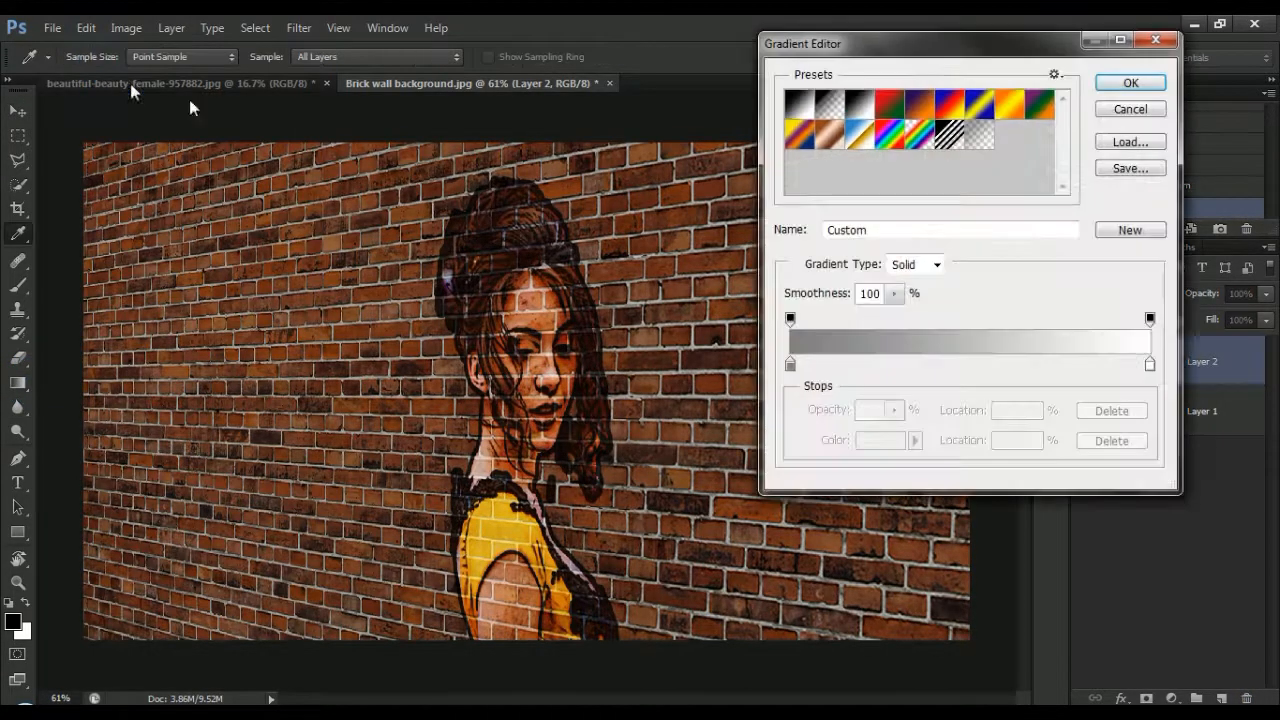
click(858, 106)
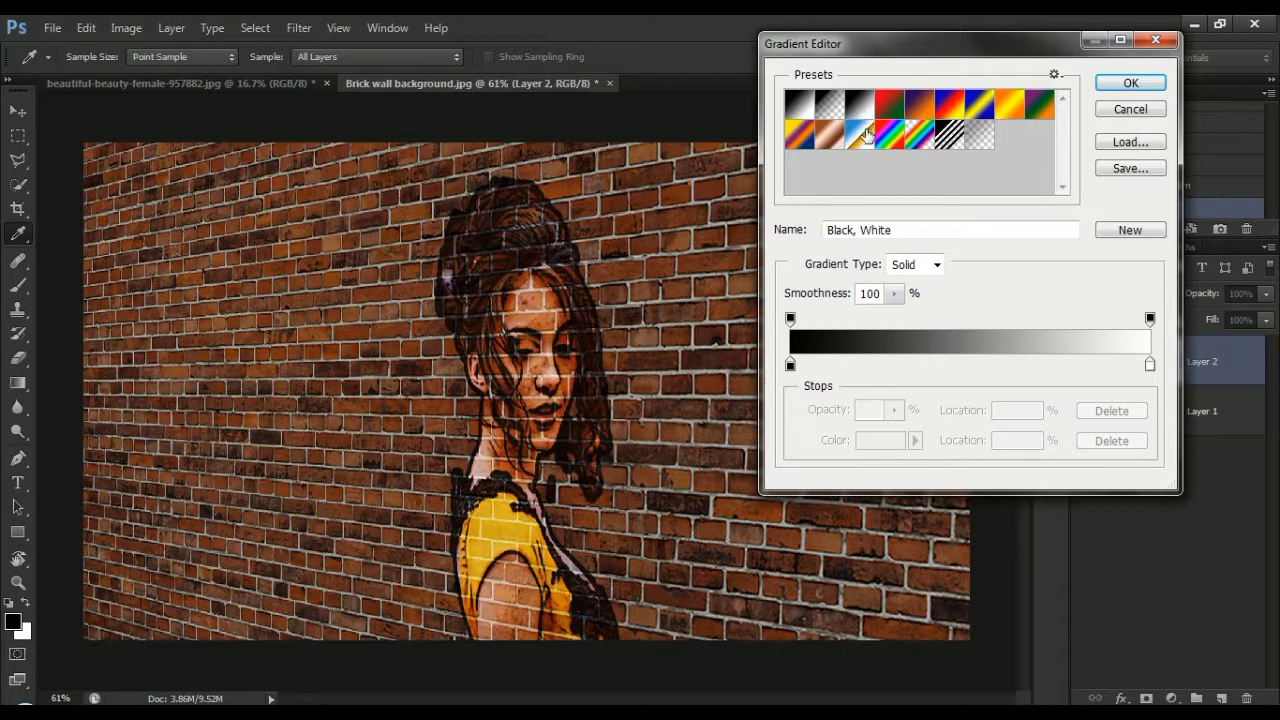
click(790, 364)
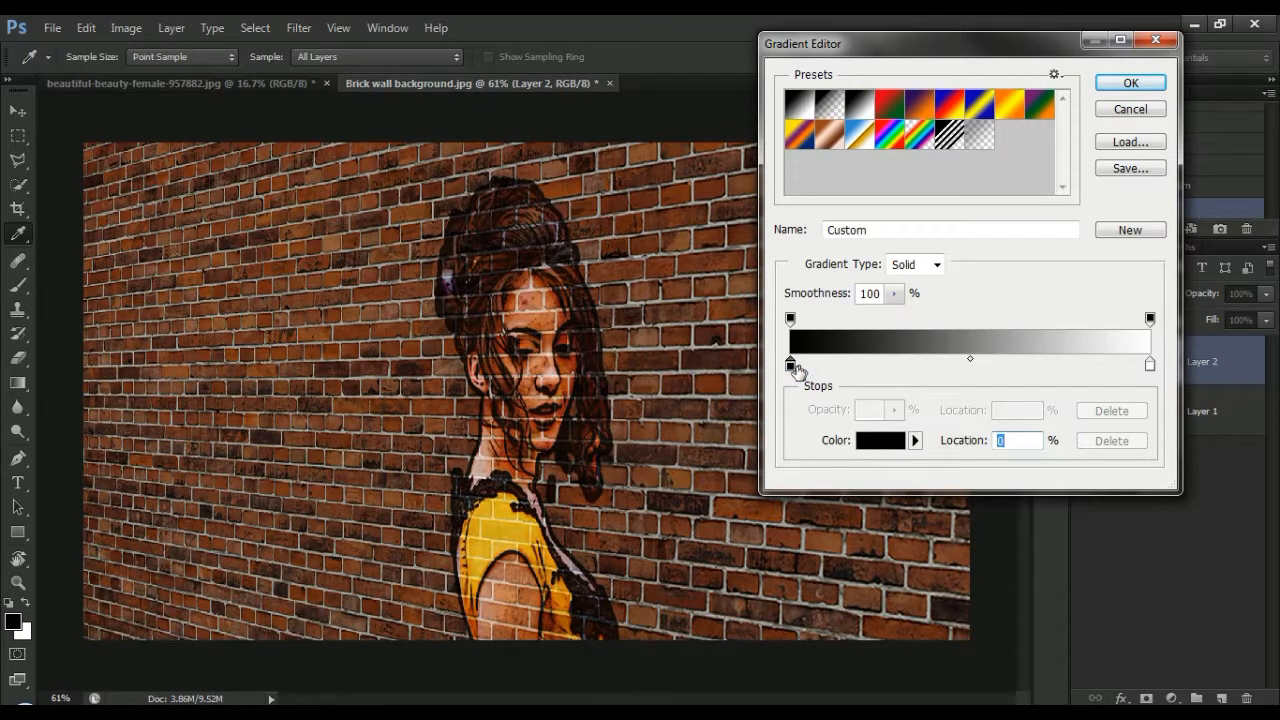
click(876, 441)
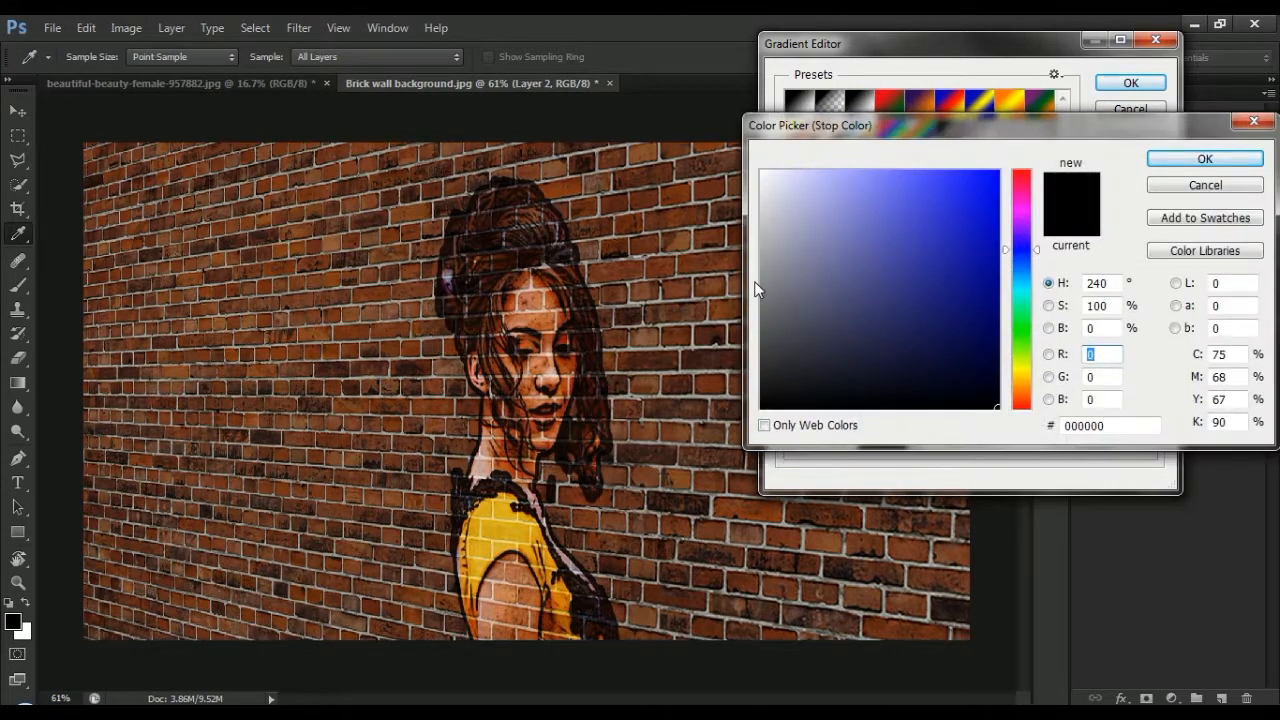
click(761, 289)
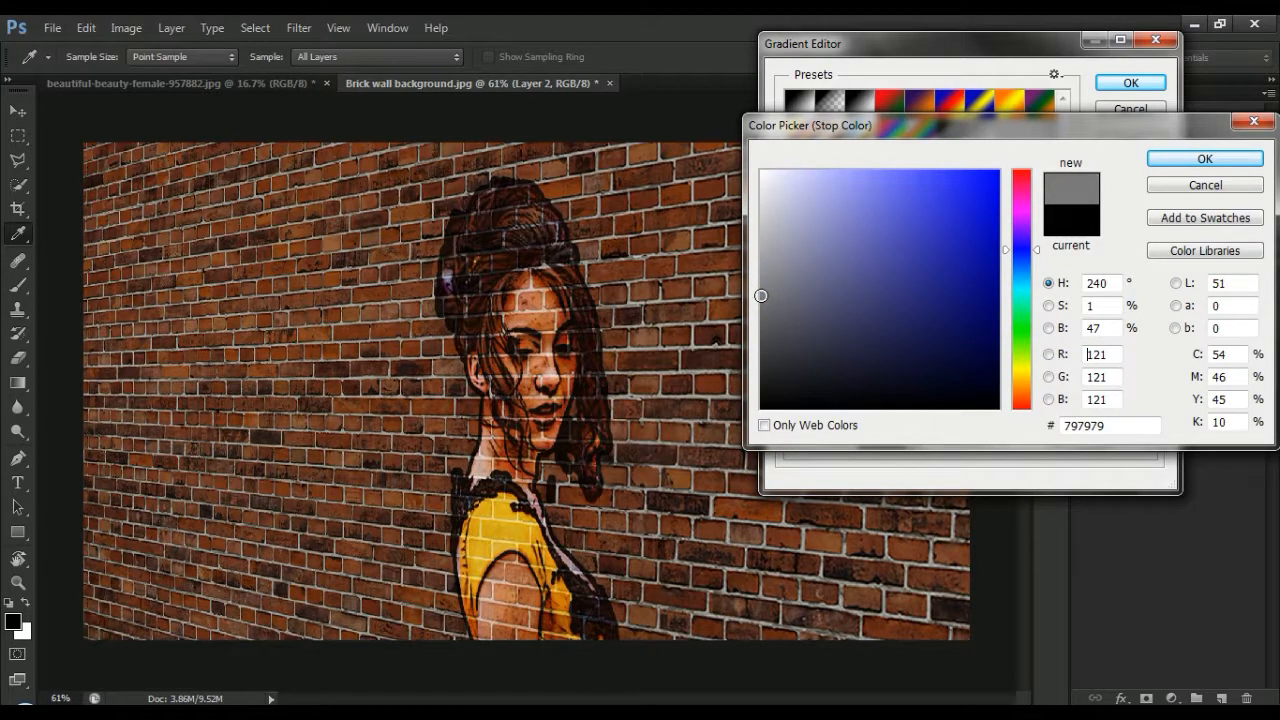
click(1176, 163)
click(1100, 82)
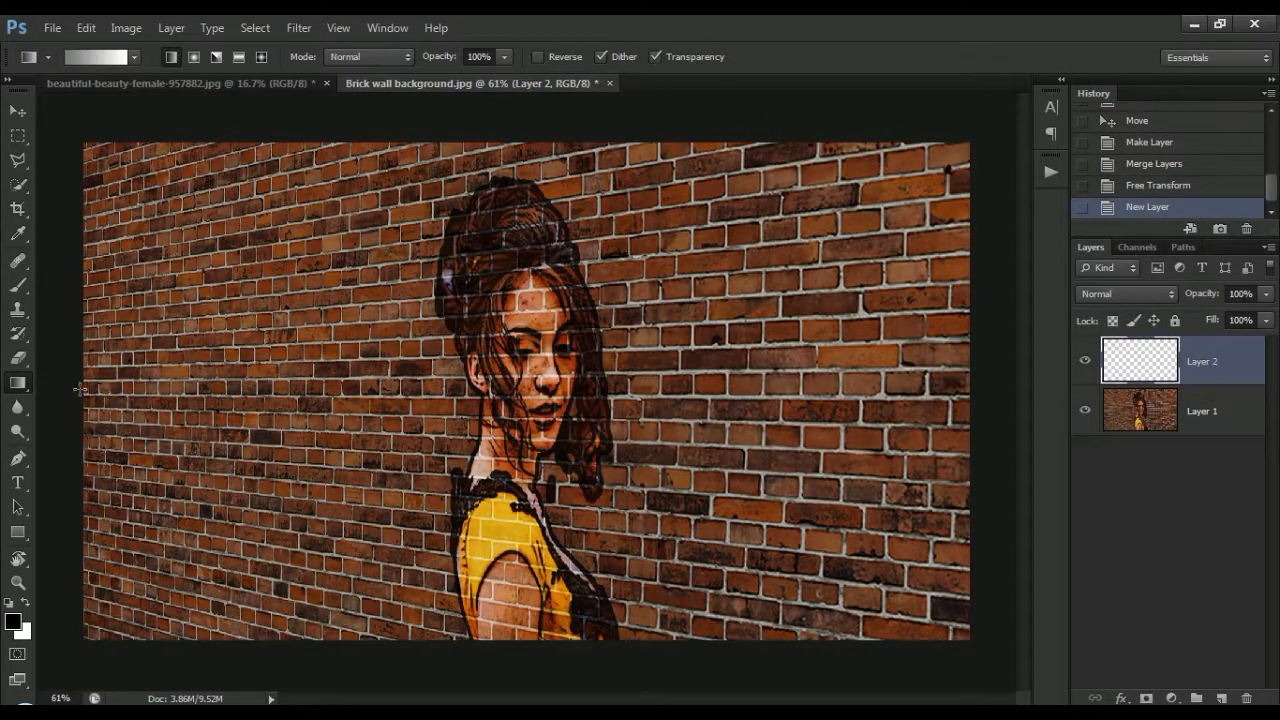
- Fill the new layer with a horizontal linear gradient from the wall's left edge to about mid-image and set its blend mode to Multiply
drag(78, 389, 516, 383)
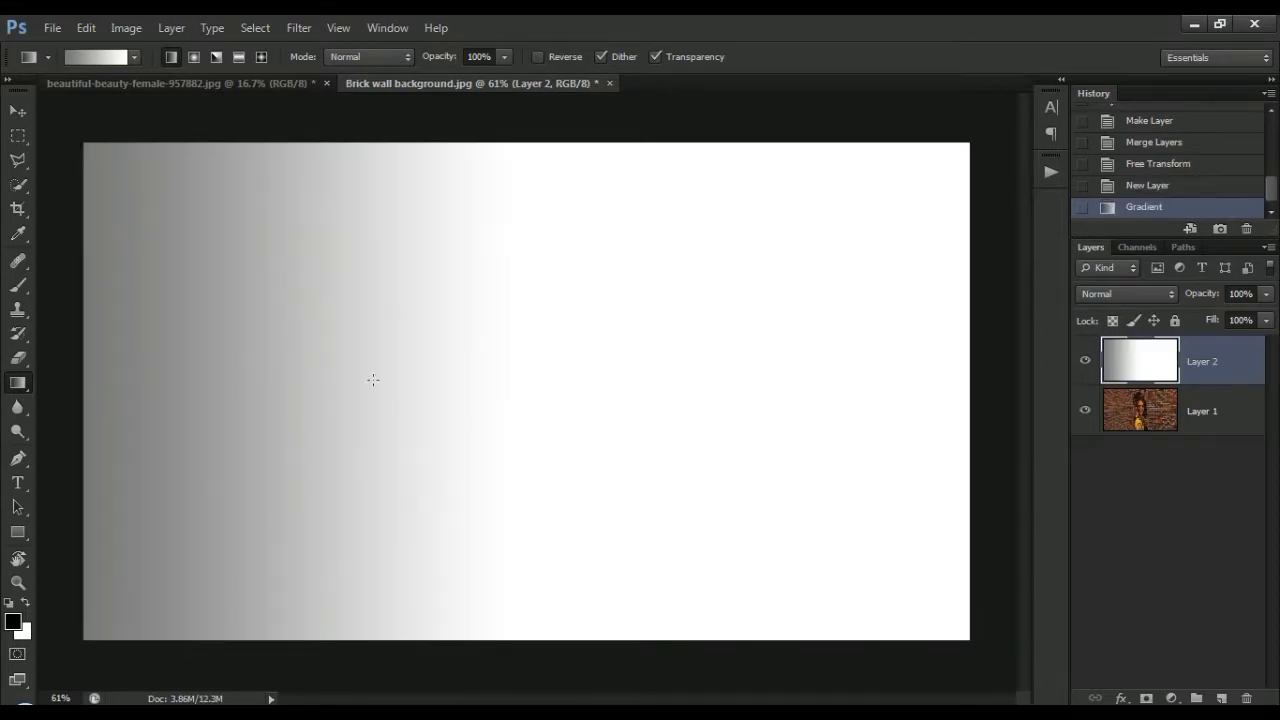
click(1144, 293)
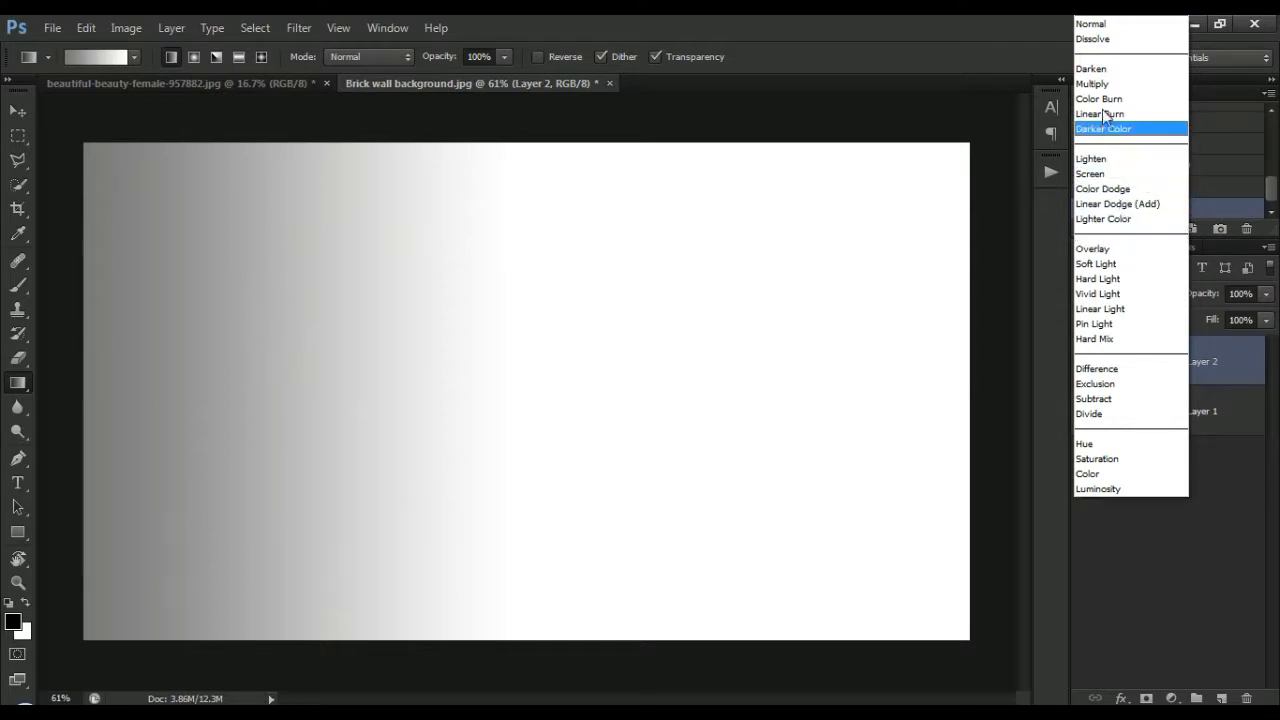
click(1093, 86)
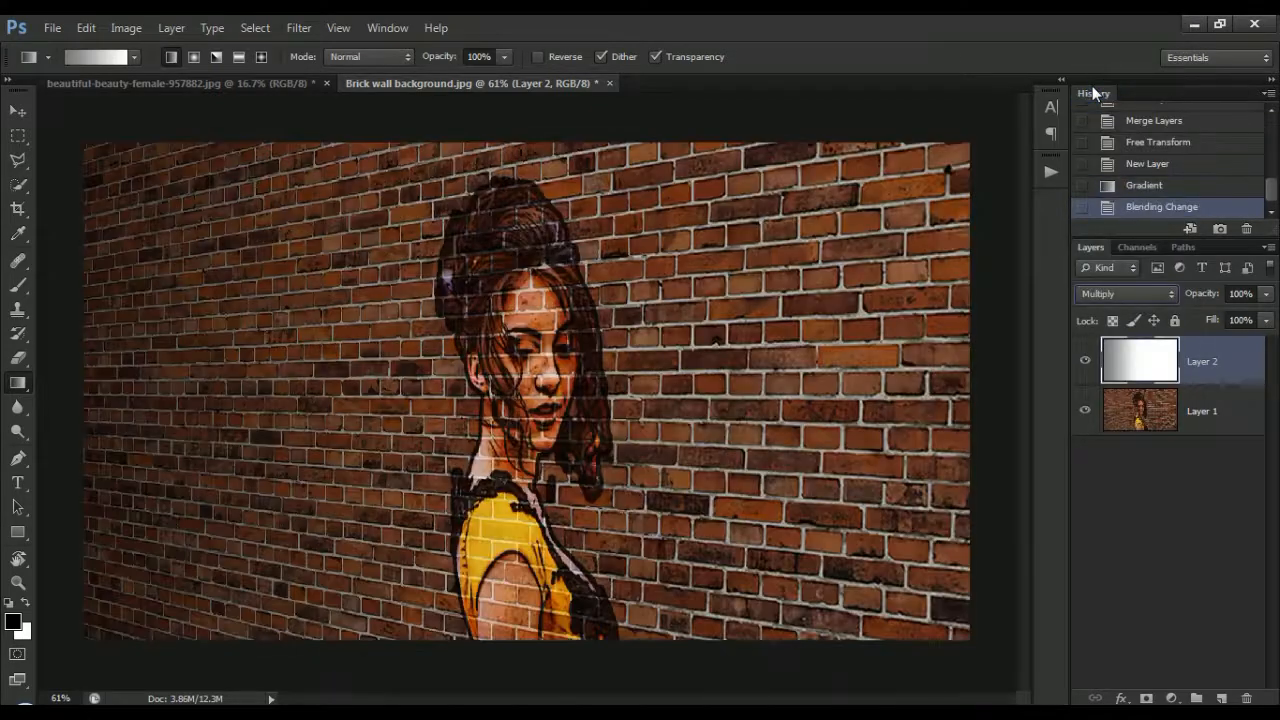